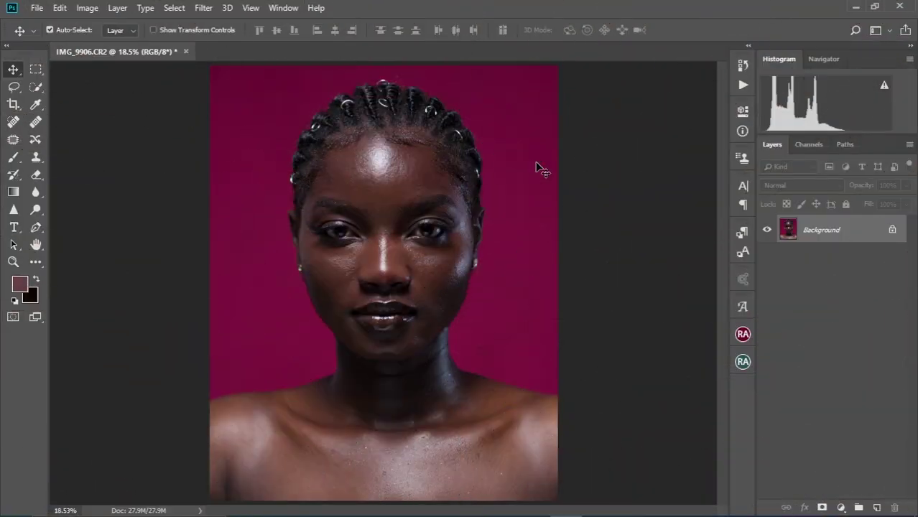
Duplicate the Background layer twice, naming the lower copy "color" and the upper copy "Texture".
key(ctrl+j)
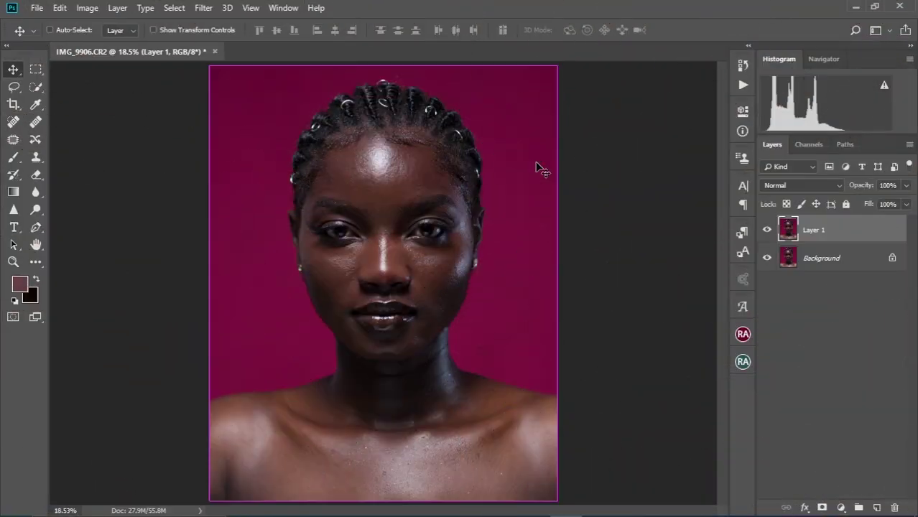
key(ctrl+j)
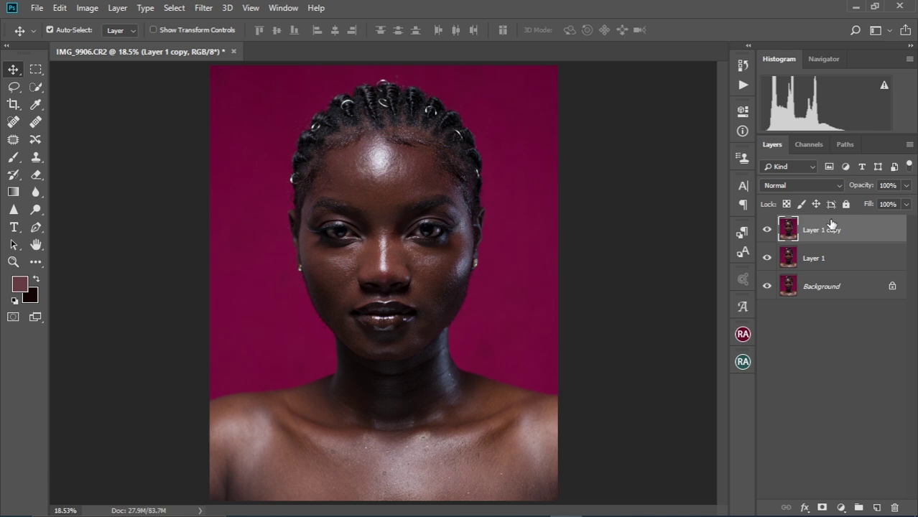
double_click(815, 257)
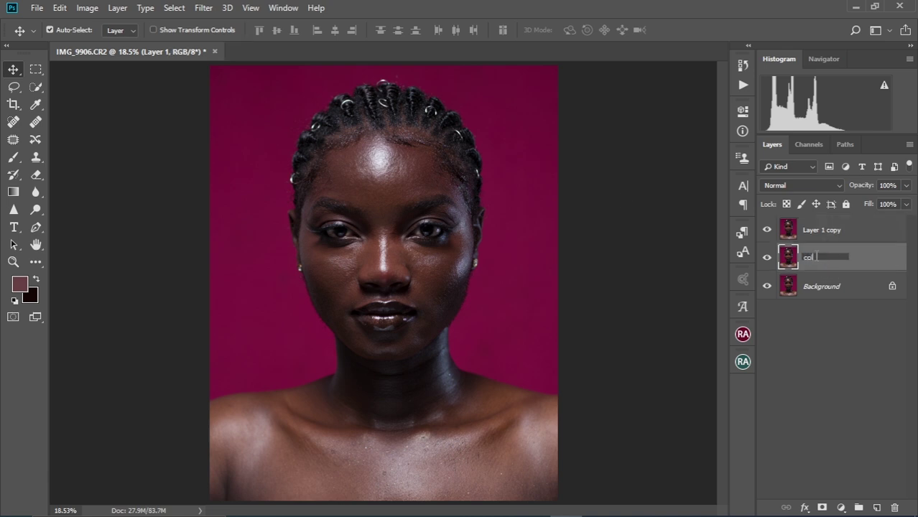
key(Return)
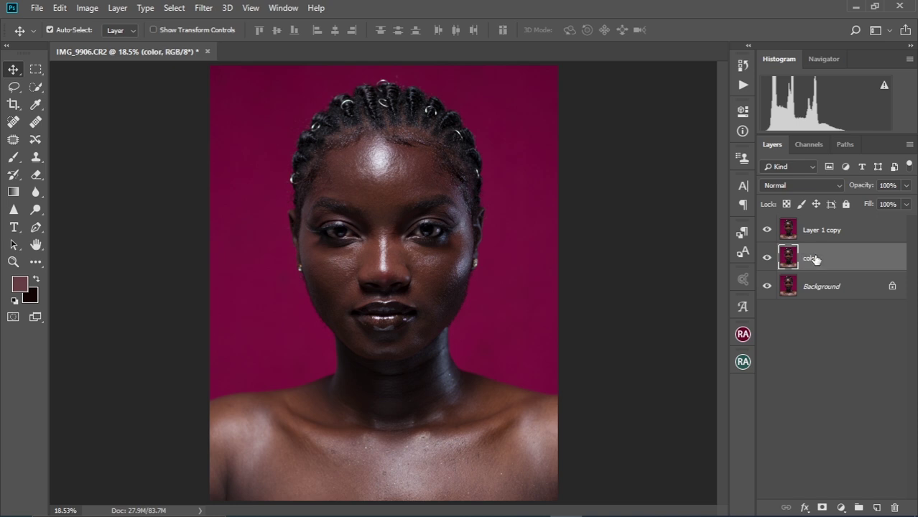
double_click(824, 230)
key(BackSpace)
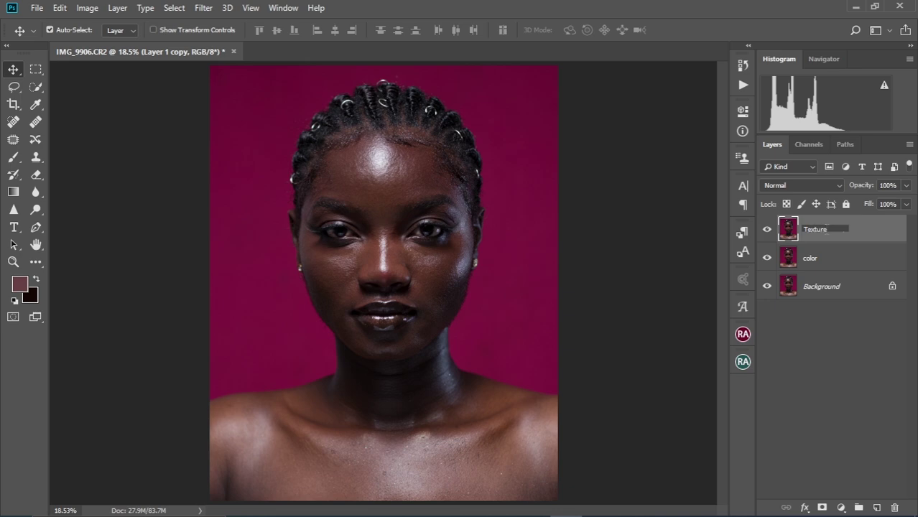
key(Return)
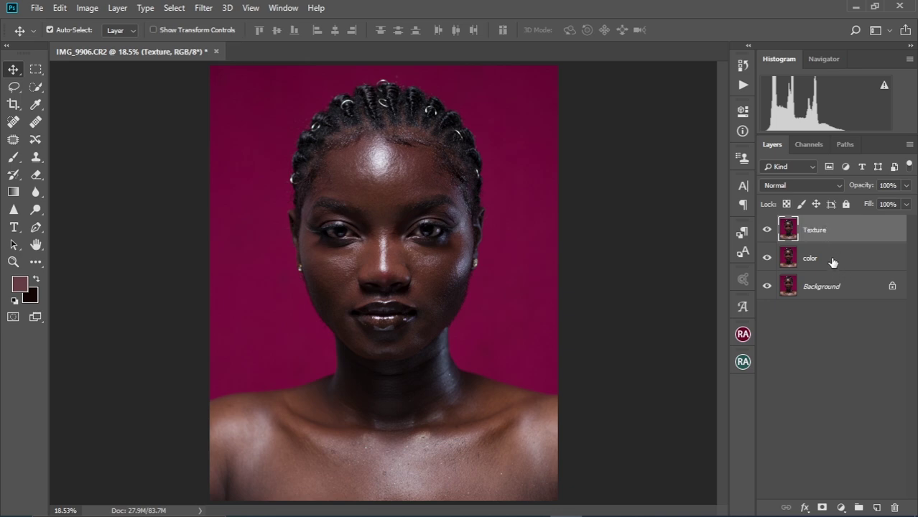
Group the Texture and color layers and name the group "frequency separation".
shift+click(840, 259)
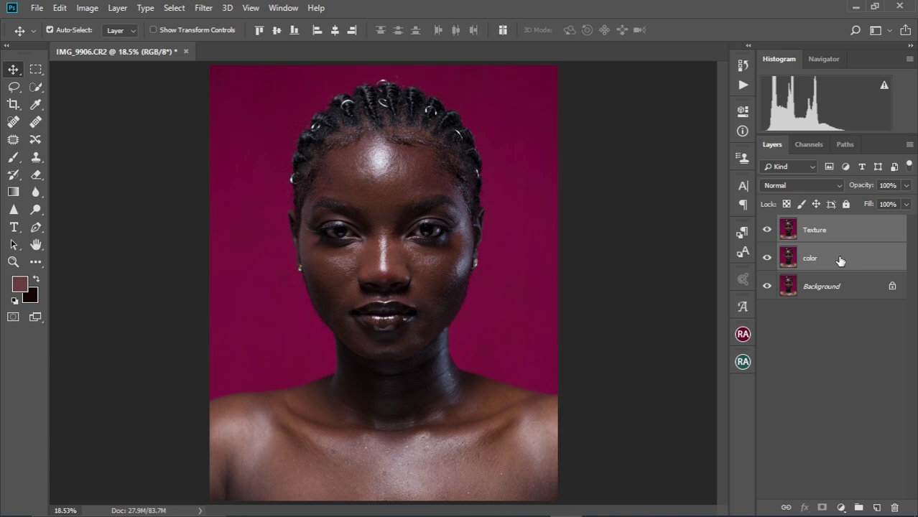
key(ctrl+g)
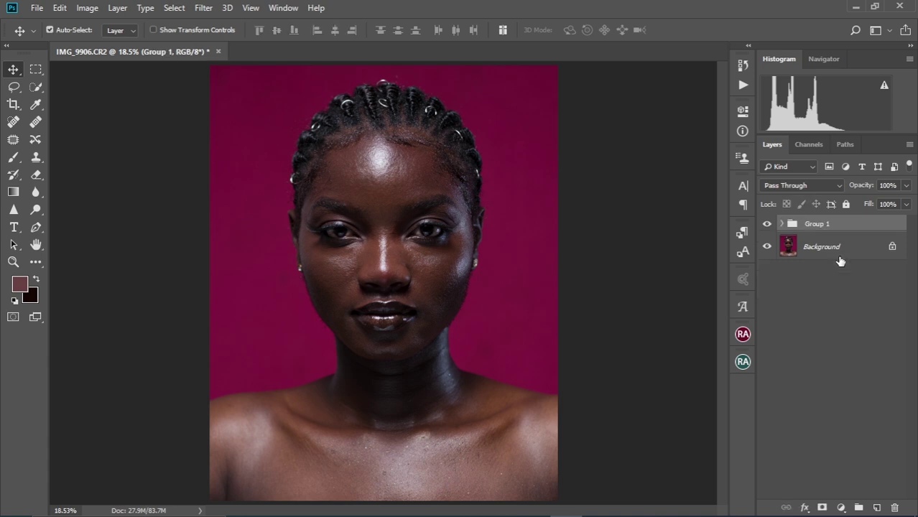
double_click(819, 224)
text(frequency separation)
key(Return)
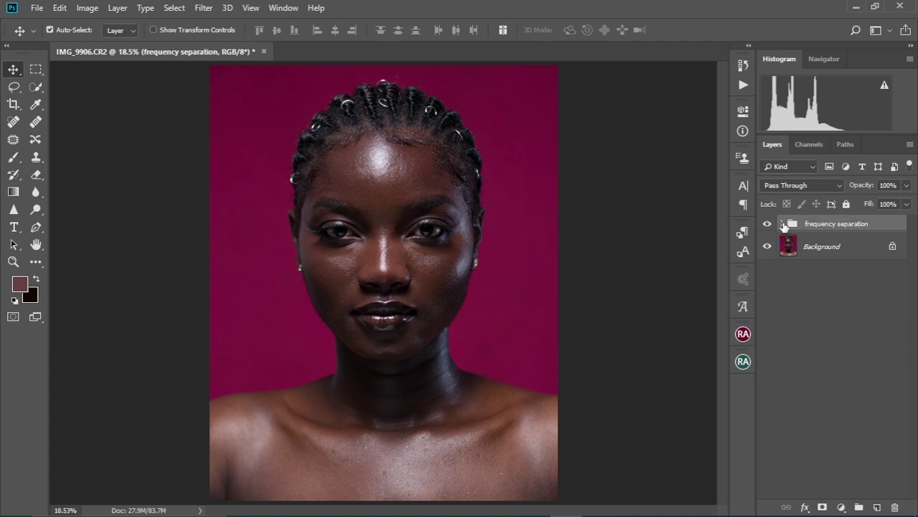
Expand the frequency separation group, hide the Texture layer, and apply a Gaussian Blur with a 4.3-pixel radius to the color layer.
click(783, 224)
click(836, 284)
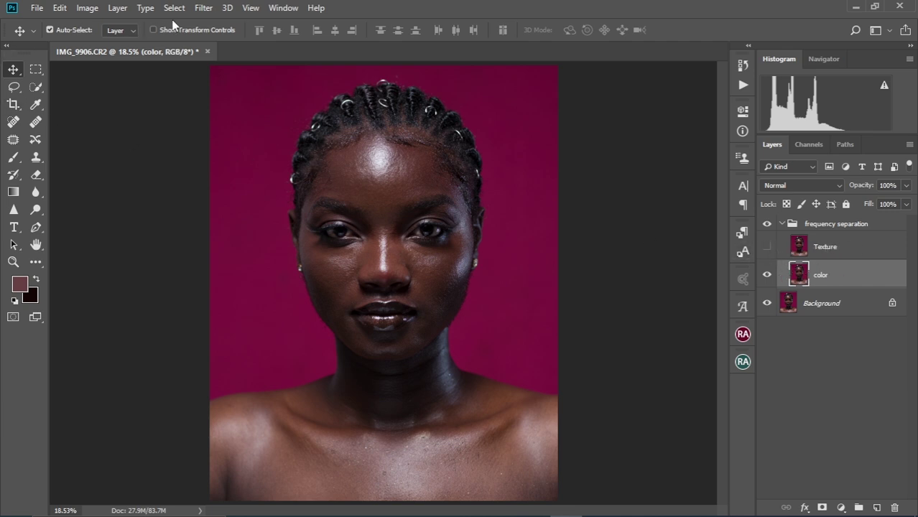
click(204, 9)
mouse_move(232, 162)
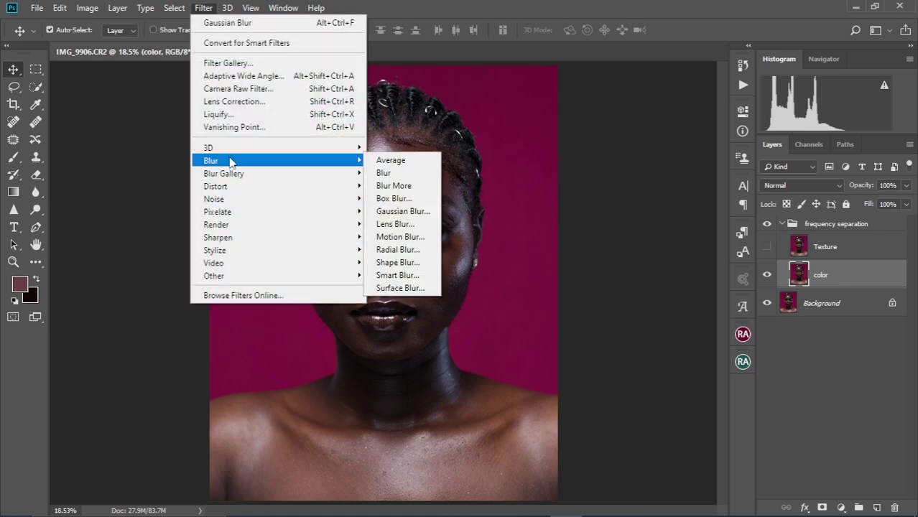
click(403, 212)
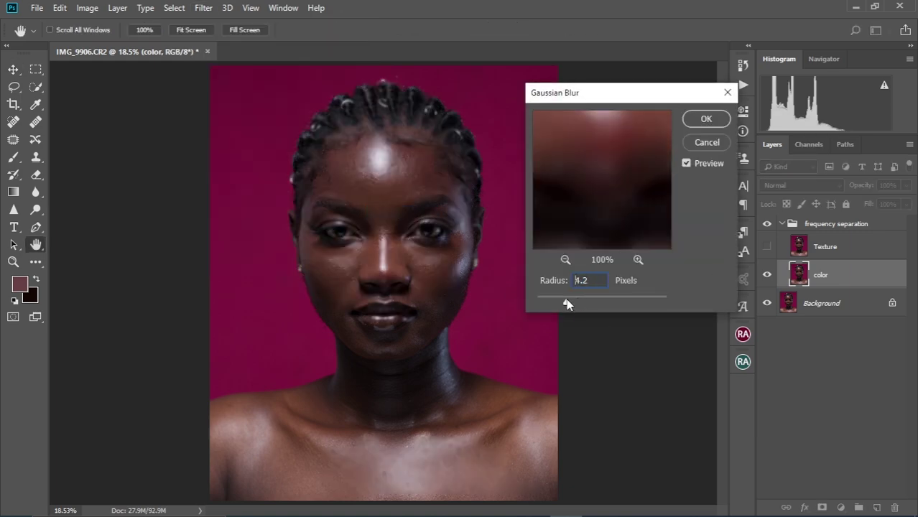
click(559, 303)
drag(559, 304, 567, 302)
drag(596, 181, 590, 221)
drag(587, 179, 596, 214)
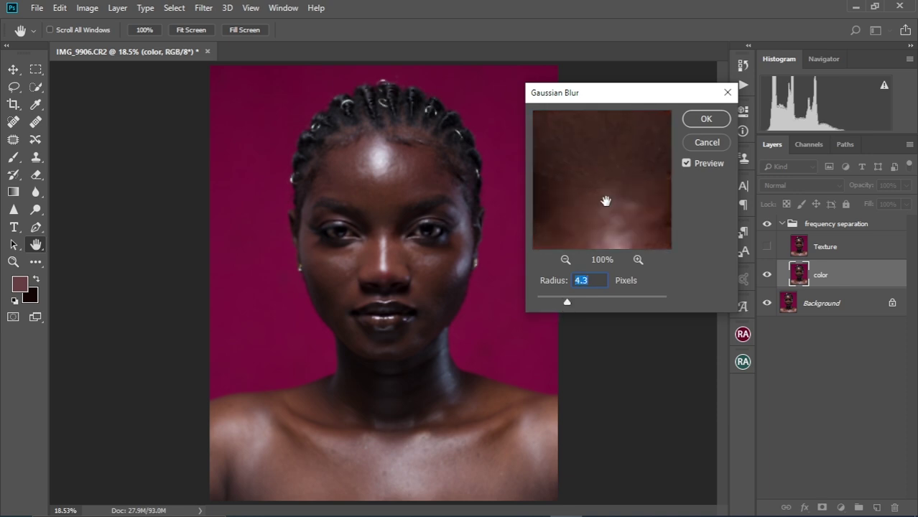
click(704, 120)
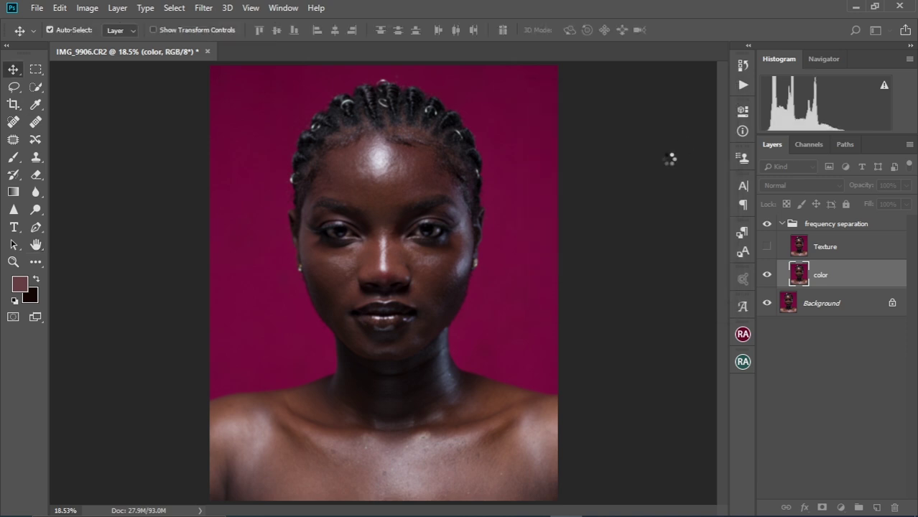
Show the Texture layer and run Apply Image on it with layer color, blending Subtract, scale 2 and offset 128.
click(830, 248)
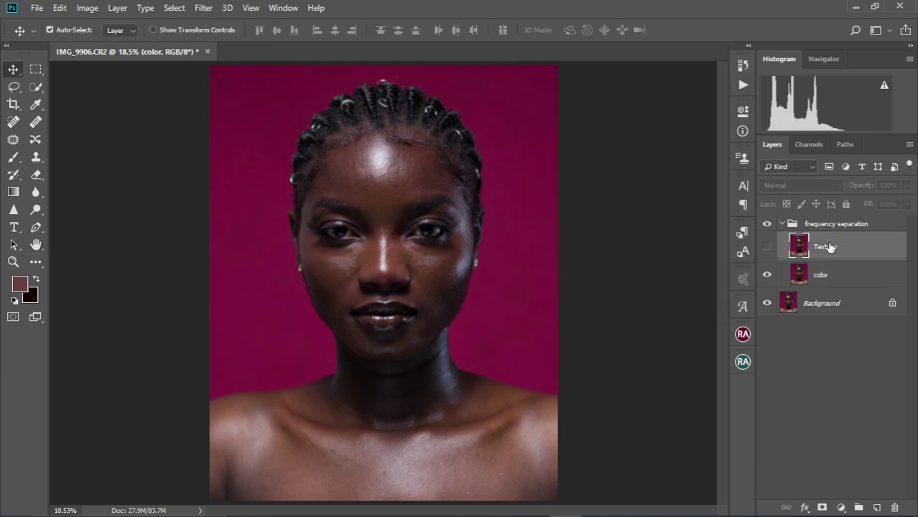
click(767, 247)
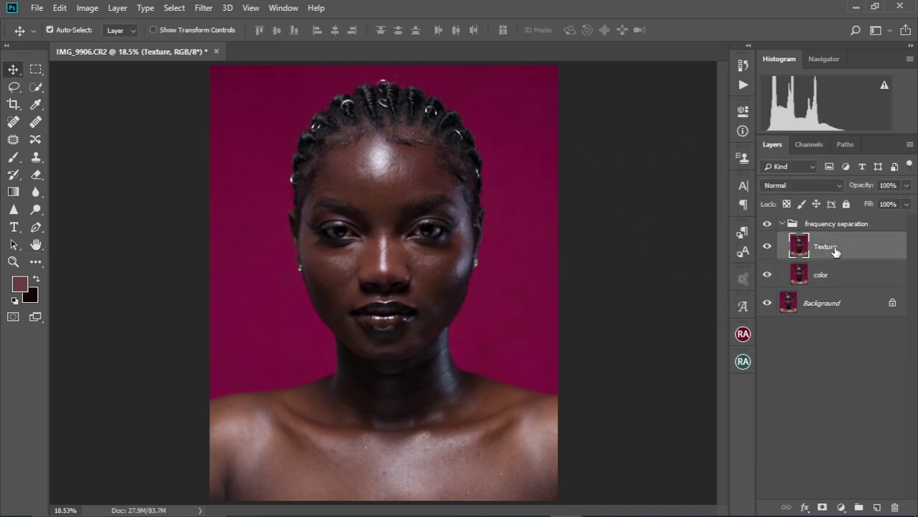
click(88, 9)
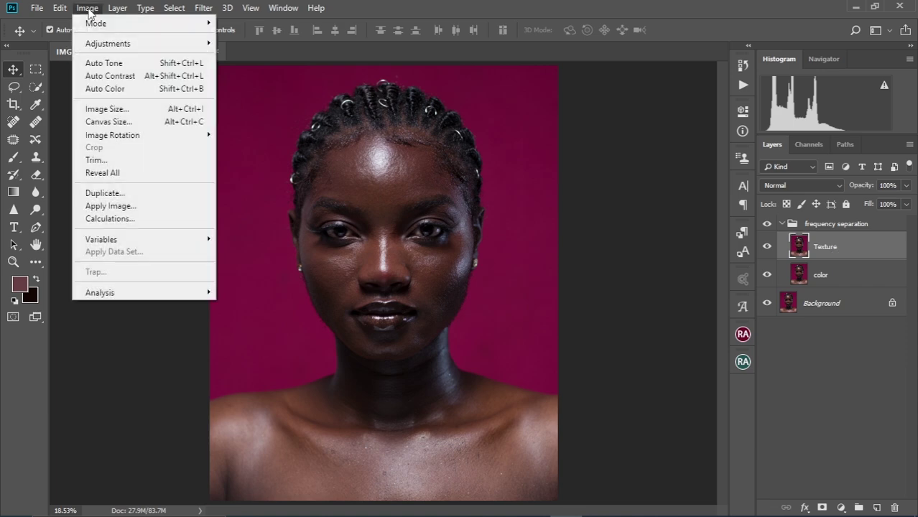
click(94, 205)
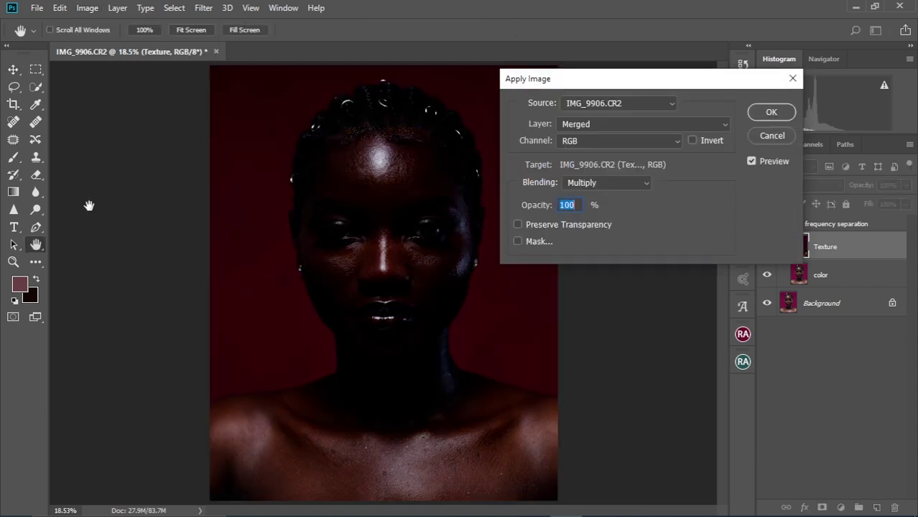
click(724, 126)
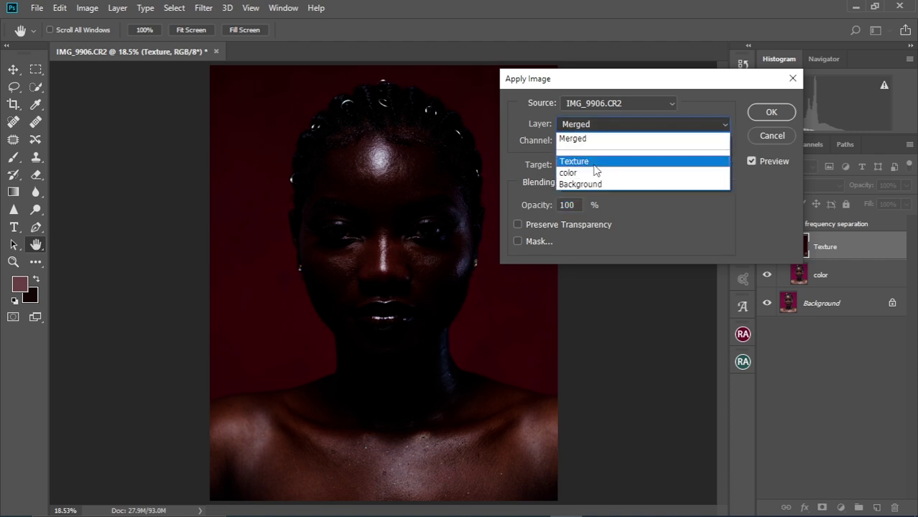
click(594, 174)
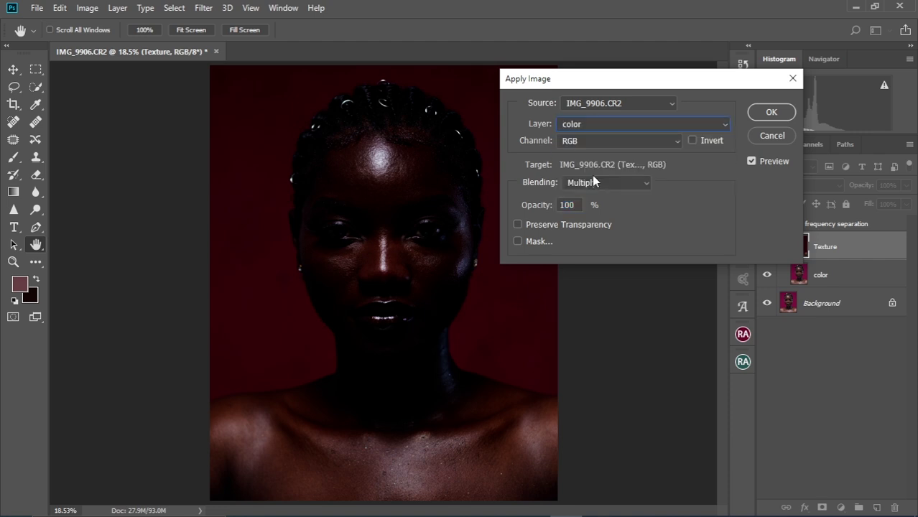
click(645, 187)
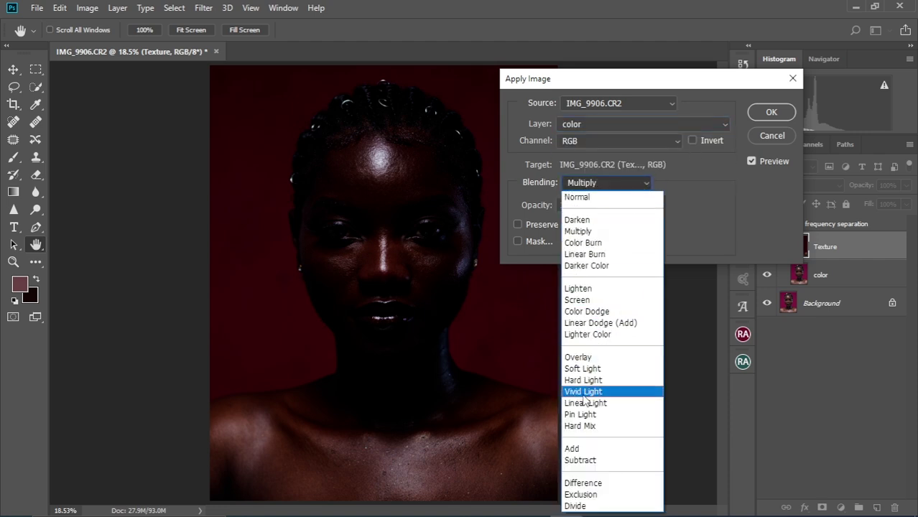
click(608, 460)
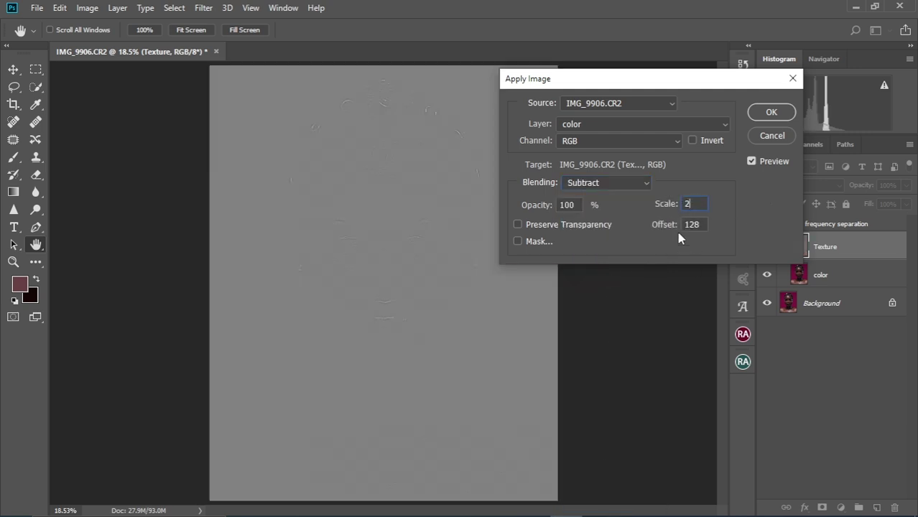
click(771, 114)
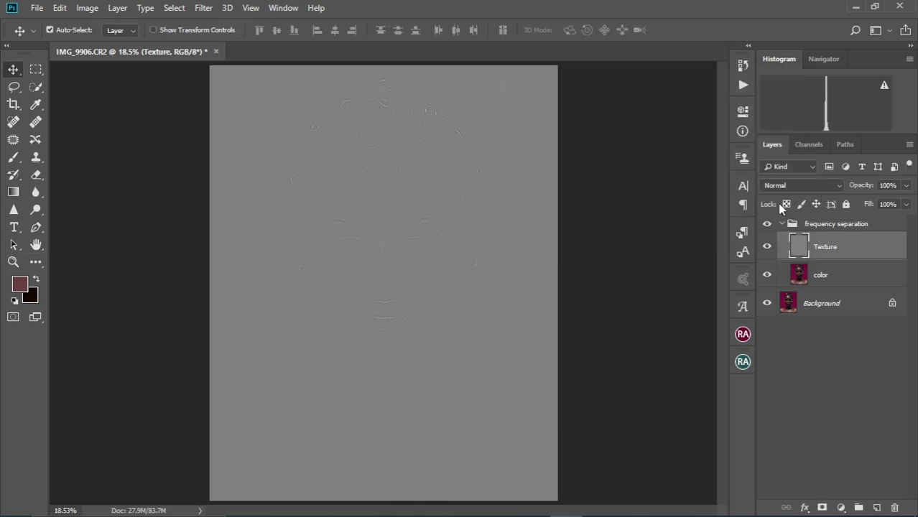
Set the Texture layer's blend mode to Linear Light and make the color layer active.
click(825, 185)
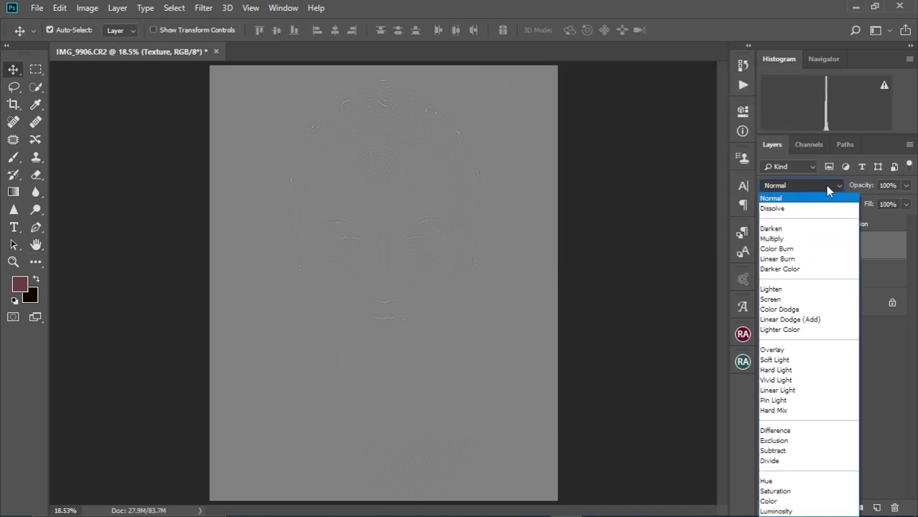
click(792, 390)
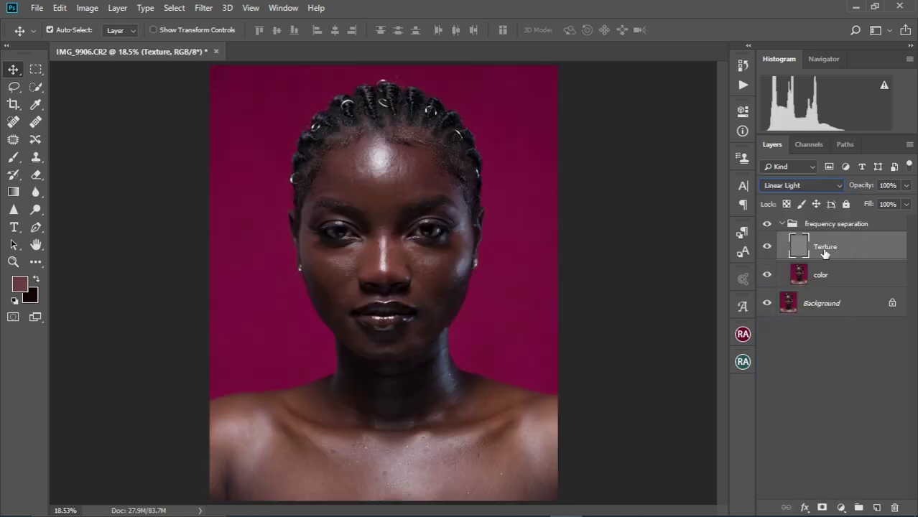
click(833, 277)
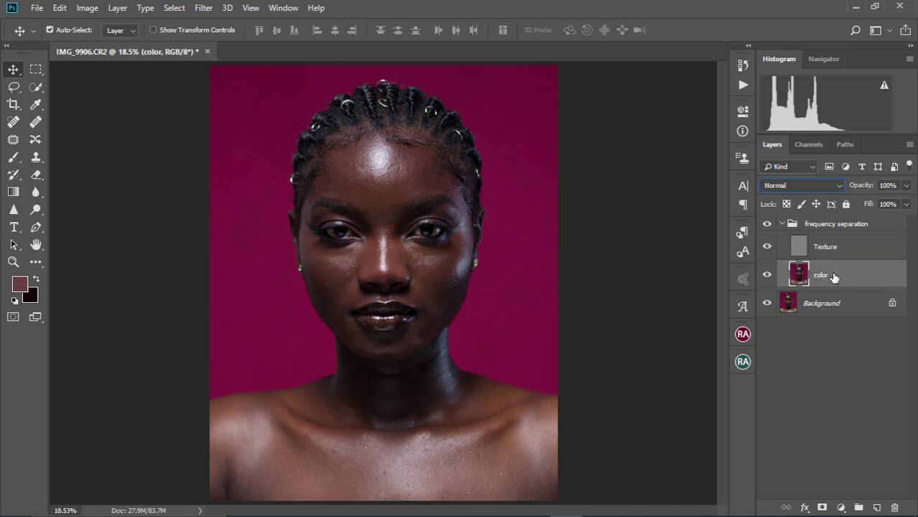
click(743, 86)
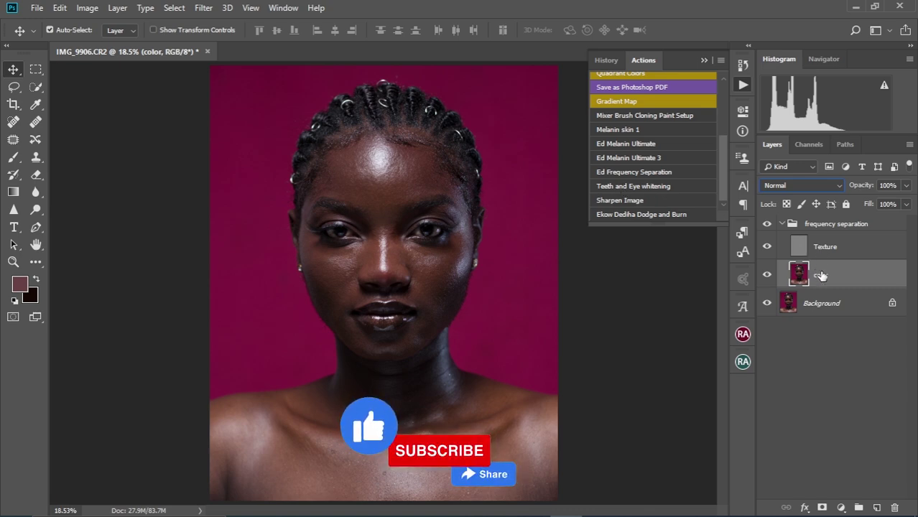
click(705, 61)
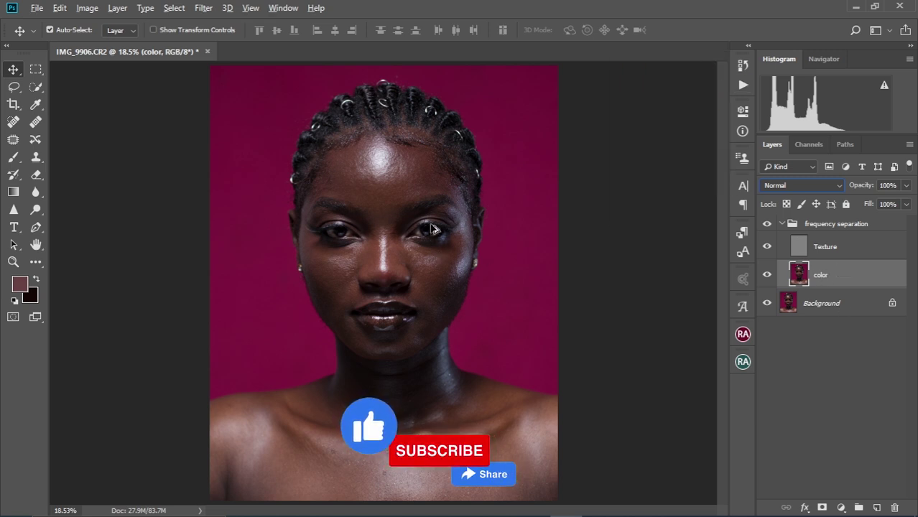
click(410, 274)
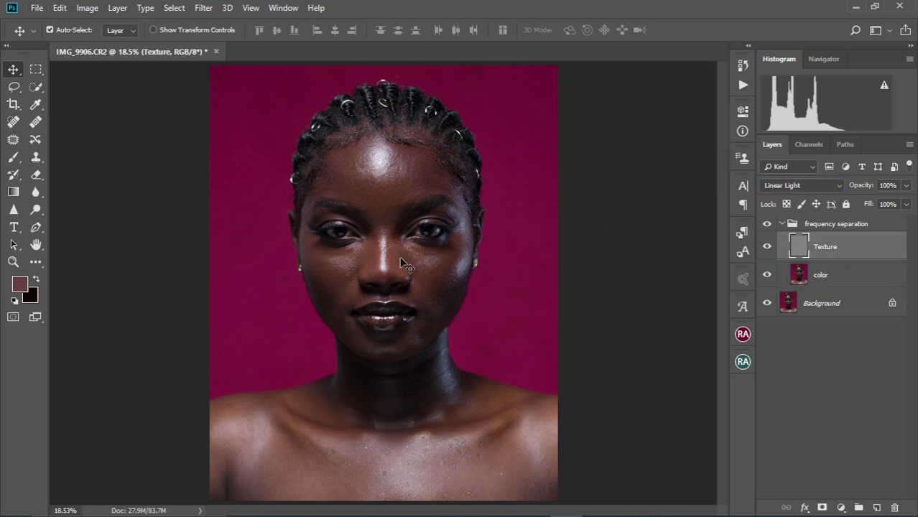
With the color layer active, outline the bright highlight in the middle of the forehead using the Lasso tool.
click(816, 280)
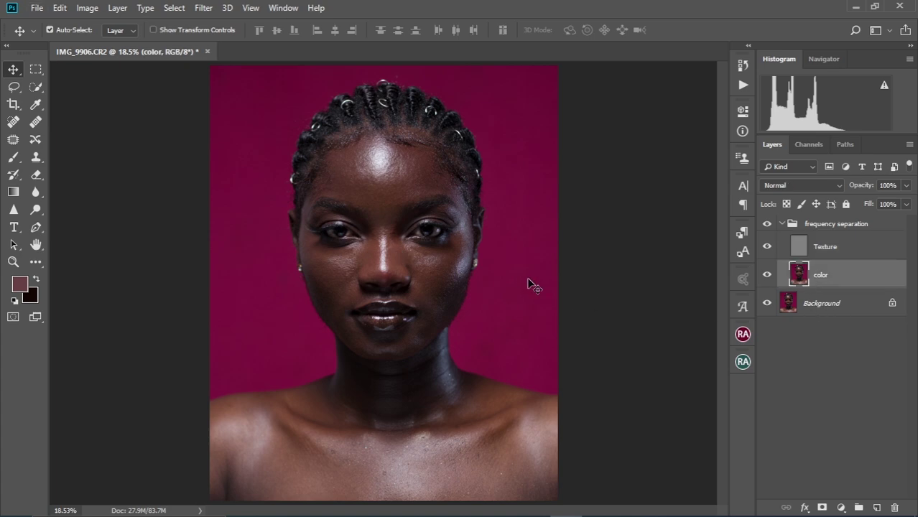
scroll(387, 235, up, 3)
scroll(372, 236, up, 2)
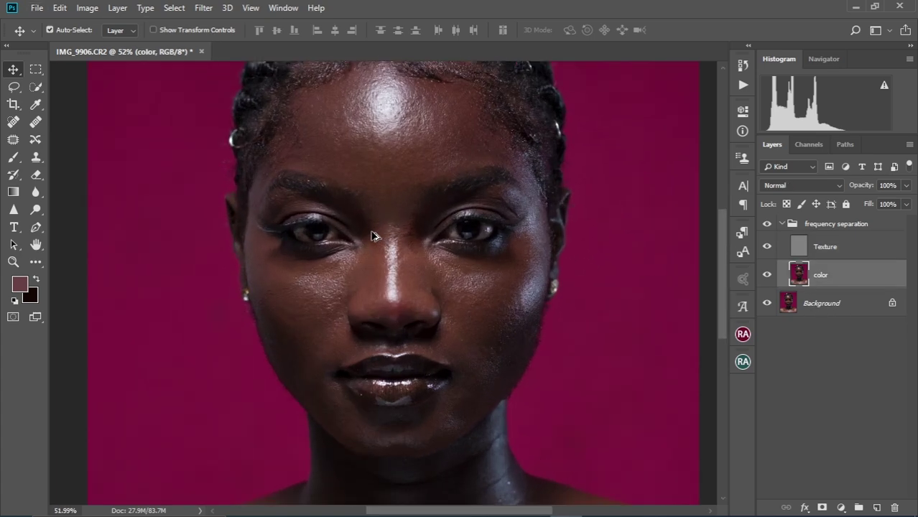
drag(464, 206, 443, 212)
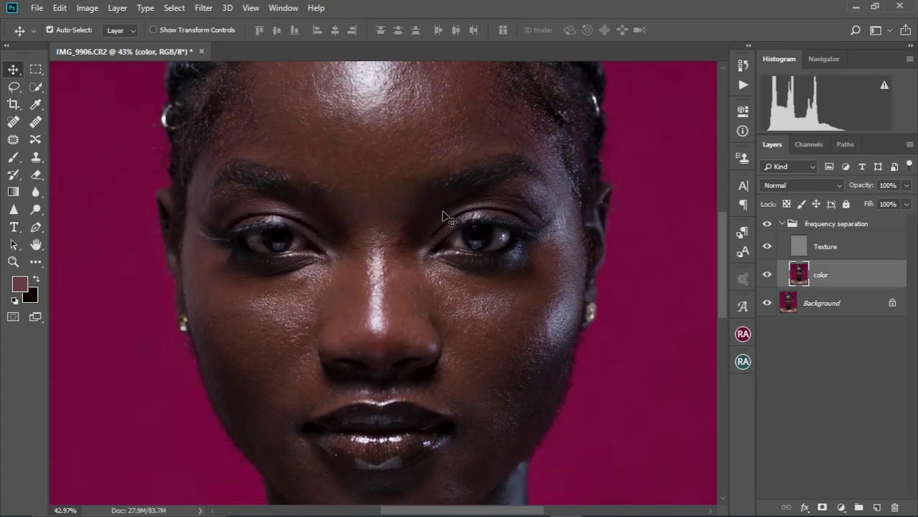
click(14, 87)
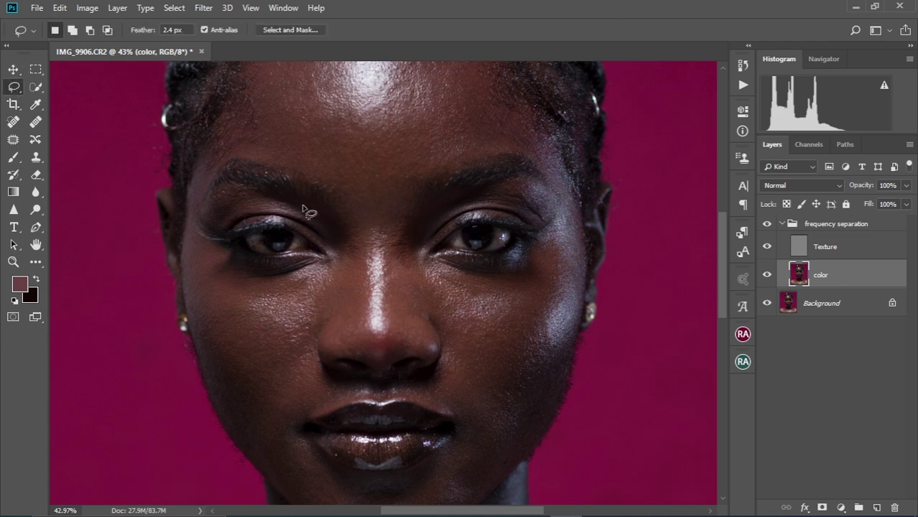
scroll(309, 212, down, 2)
drag(347, 161, 355, 230)
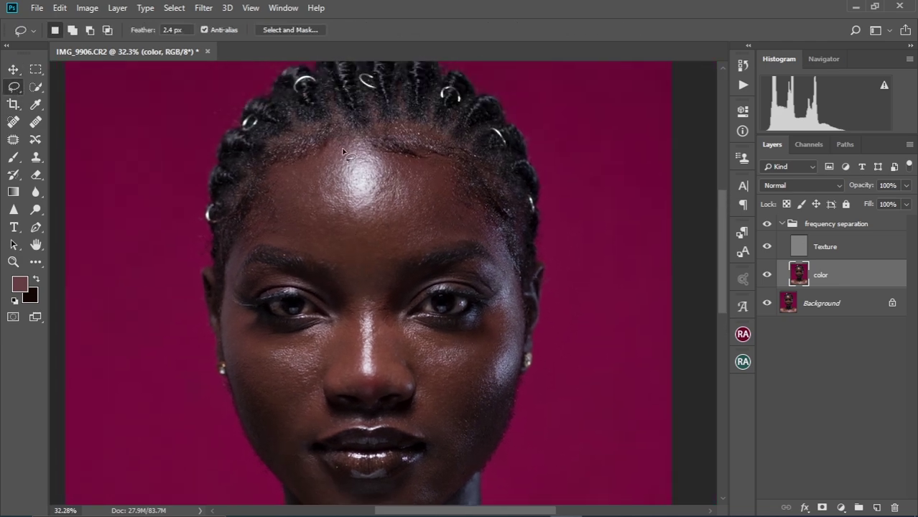
mouse_move(350, 149)
mouse_down()
mouse_move(322, 197)
mouse_move(330, 212)
mouse_move(360, 222)
mouse_move(407, 205)
mouse_up()
mouse_move(400, 173)
mouse_down()
mouse_move(366, 142)
mouse_move(346, 139)
mouse_up()
Apply a Gaussian Blur with a radius raised above 7 pixels to the lassoed forehead highlight and clear the selection.
right_click(370, 188)
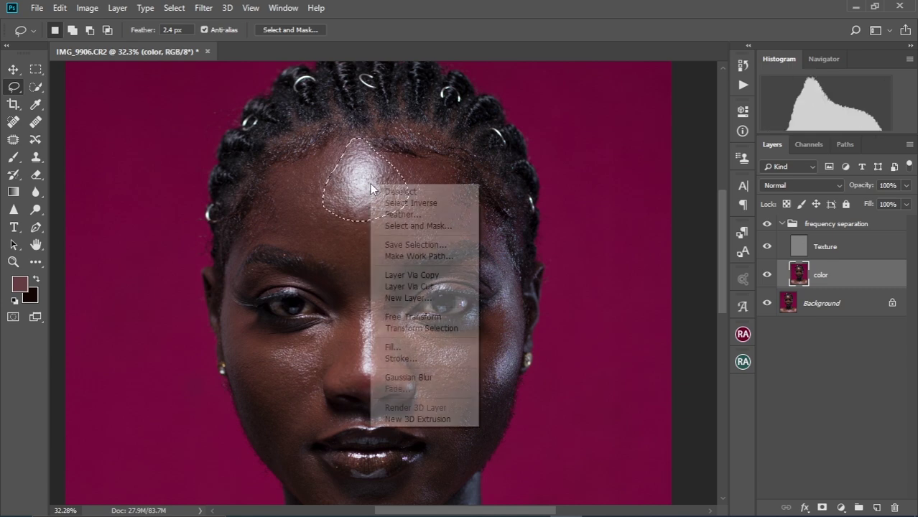
click(416, 378)
click(203, 7)
mouse_move(231, 165)
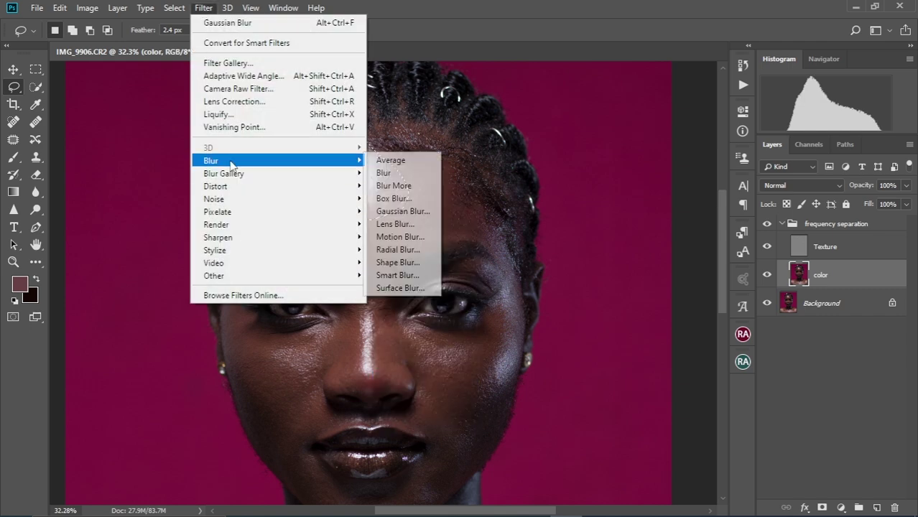
click(402, 211)
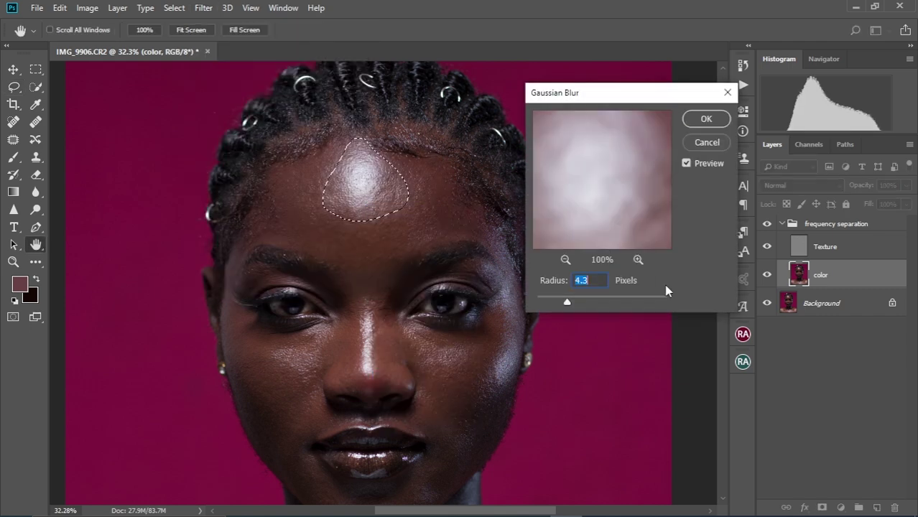
drag(567, 302, 582, 304)
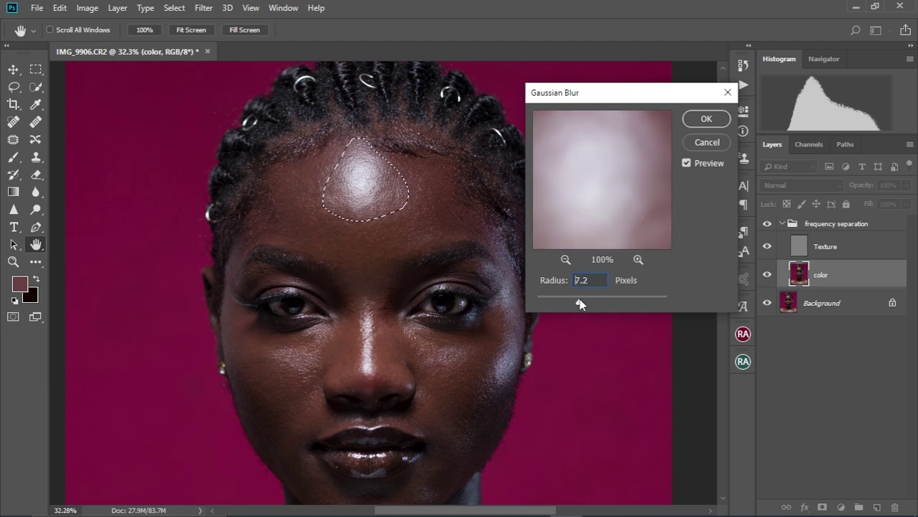
mouse_move(580, 304)
mouse_down()
mouse_move(595, 305)
mouse_move(587, 305)
mouse_up()
click(711, 120)
key(ctrl+d)
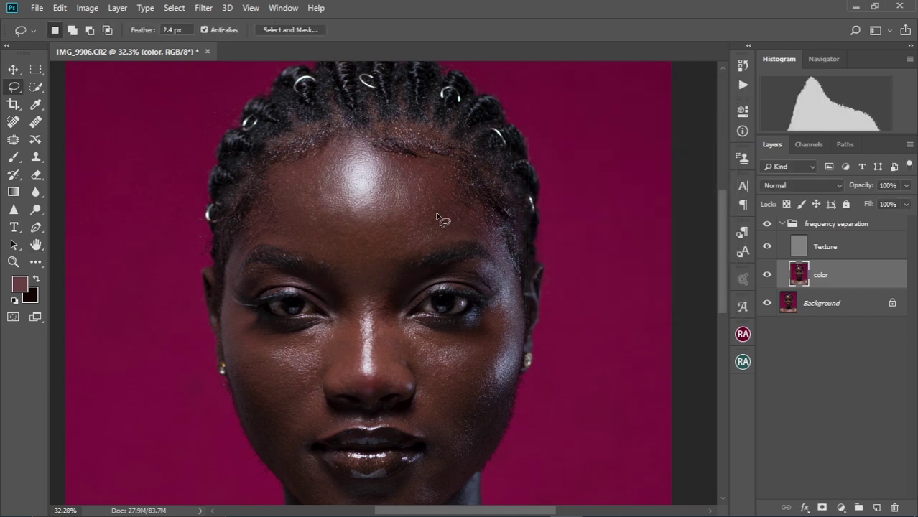
Lasso the left side of the forehead and the lower forehead down between the brows, applying the same Gaussian Blur to each area.
mouse_move(327, 164)
mouse_down()
mouse_move(364, 229)
mouse_move(356, 253)
mouse_move(298, 246)
mouse_move(280, 235)
mouse_move(274, 215)
mouse_move(268, 176)
mouse_move(336, 133)
mouse_up()
right_click(315, 229)
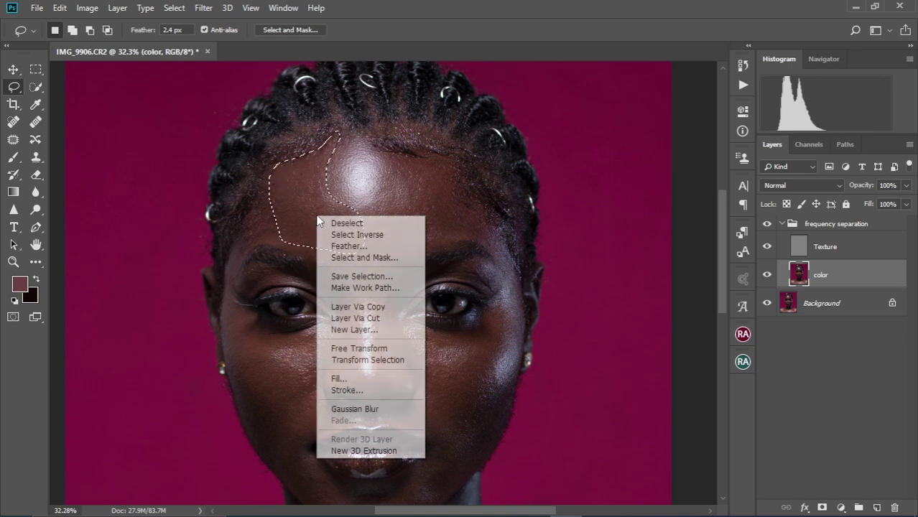
click(357, 409)
key(ctrl+d)
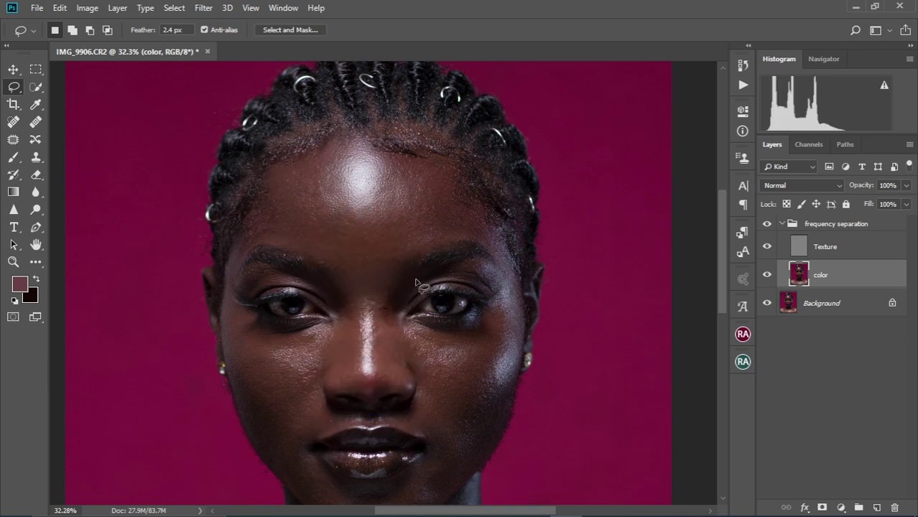
mouse_move(308, 250)
mouse_down()
mouse_move(356, 292)
mouse_move(381, 298)
mouse_move(391, 274)
mouse_move(456, 212)
mouse_move(431, 180)
mouse_move(380, 215)
mouse_move(298, 230)
mouse_up()
right_click(368, 257)
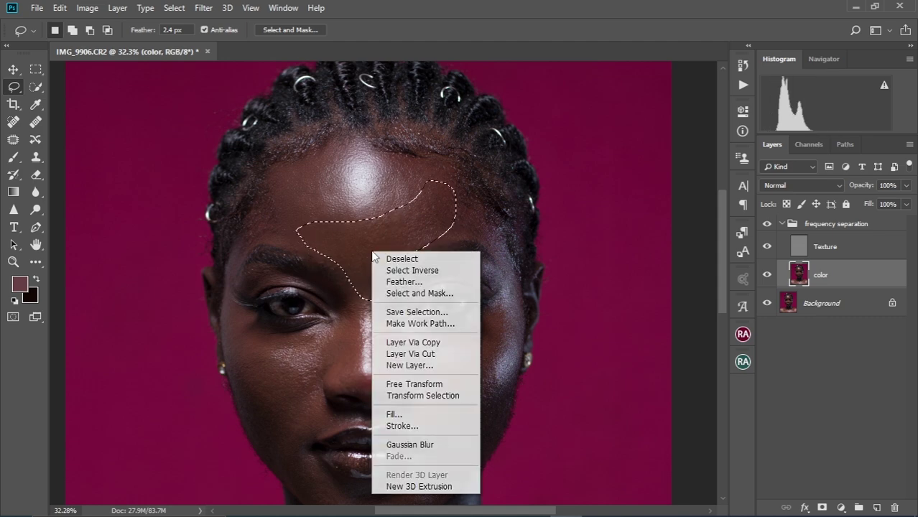
click(403, 441)
key(ctrl+d)
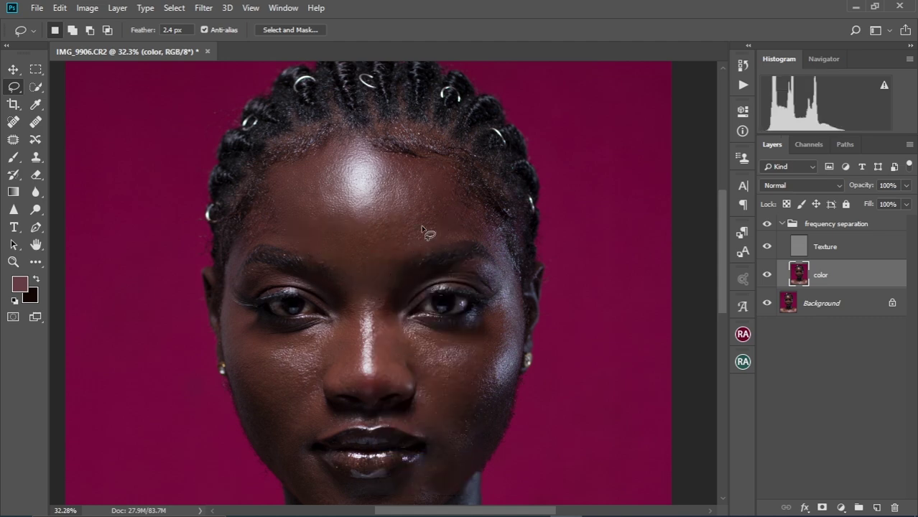
Lasso the upper right part of the forehead beside the highlight, repeat the Gaussian Blur on it, and deselect.
drag(426, 216, 417, 256)
mouse_move(368, 198)
mouse_down()
mouse_move(399, 251)
mouse_move(444, 212)
mouse_move(352, 201)
mouse_up()
right_click(416, 207)
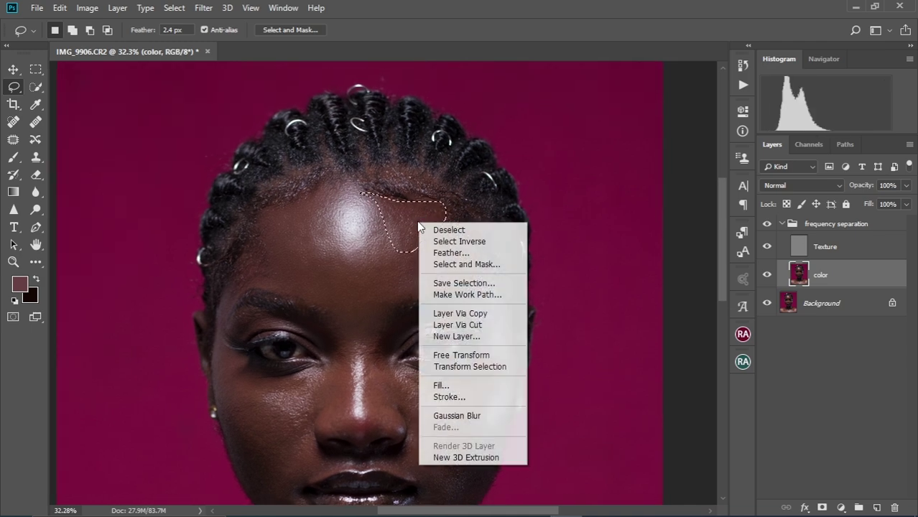
click(446, 413)
key(ctrl+d)
Lasso the right side of the nose bridge, repeat the Gaussian Blur on it, and deselect.
drag(351, 290, 354, 204)
mouse_move(363, 247)
mouse_down()
mouse_move(368, 311)
mouse_move(396, 307)
mouse_move(408, 294)
mouse_move(388, 271)
mouse_move(402, 223)
mouse_move(365, 232)
mouse_up()
right_click(373, 281)
click(429, 230)
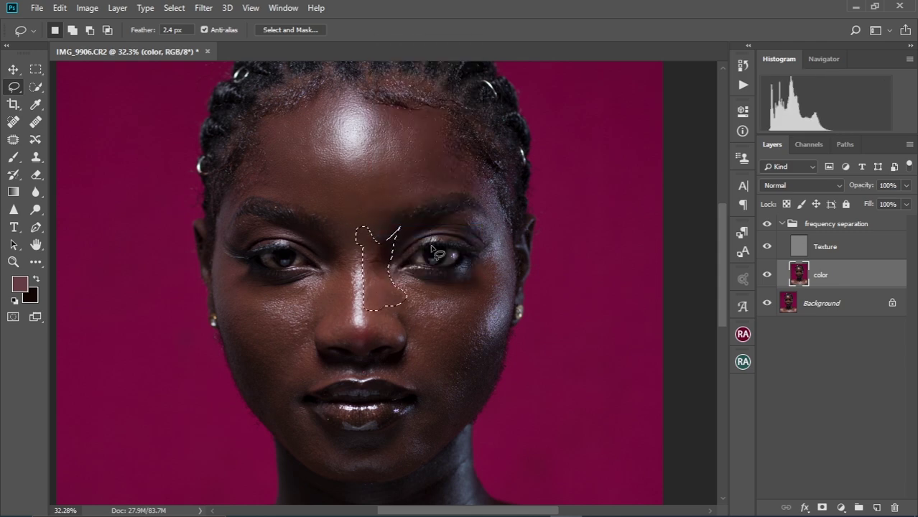
key(ctrl+d)
Lasso patches of the cheek below the right eye and apply the same Gaussian Blur to each one.
mouse_move(390, 276)
mouse_down()
mouse_move(426, 316)
mouse_move(467, 316)
mouse_move(474, 289)
mouse_move(429, 297)
mouse_move(392, 274)
mouse_up()
right_click(408, 293)
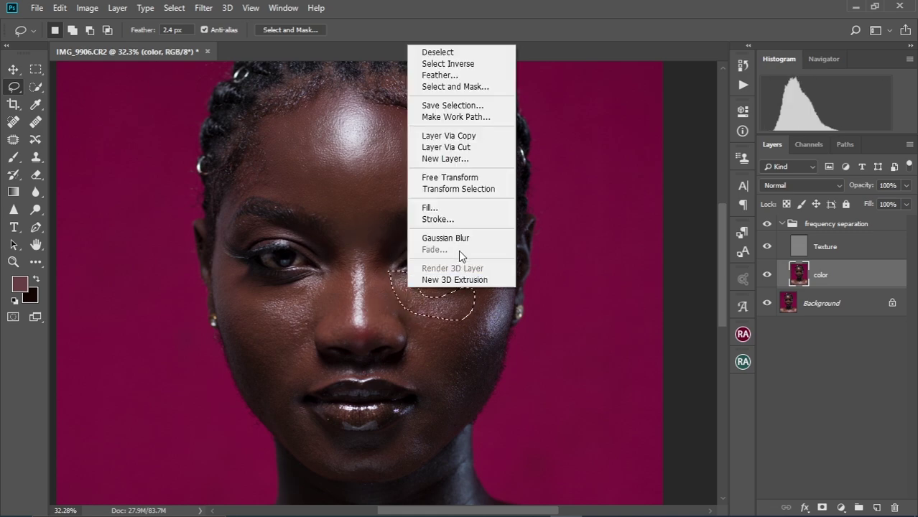
click(429, 235)
key(ctrl+d)
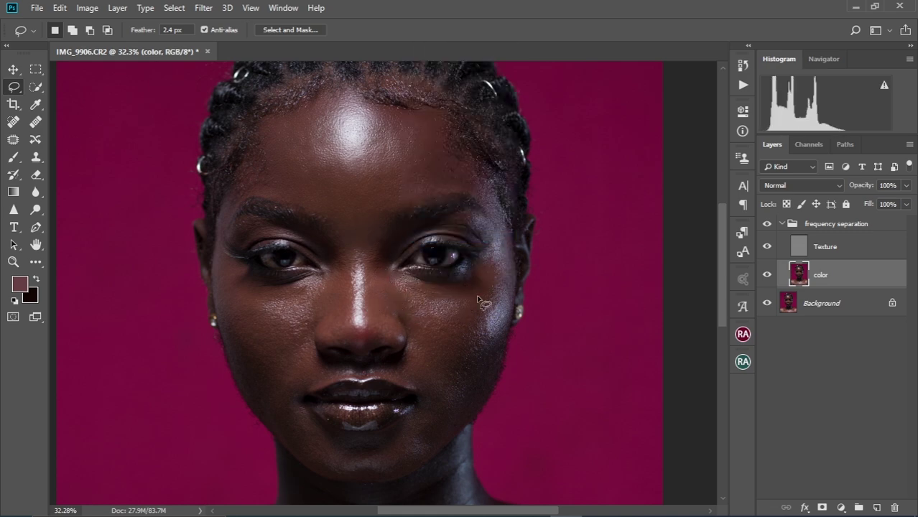
mouse_move(405, 286)
mouse_down()
mouse_move(453, 302)
mouse_move(494, 296)
mouse_move(495, 264)
mouse_move(481, 261)
mouse_move(470, 282)
mouse_move(450, 287)
mouse_move(420, 276)
mouse_move(433, 320)
mouse_move(418, 324)
mouse_move(408, 364)
mouse_move(419, 384)
mouse_move(457, 389)
mouse_move(499, 301)
mouse_move(499, 265)
mouse_move(485, 291)
mouse_move(437, 322)
mouse_up()
right_click(437, 287)
click(476, 240)
key(ctrl+d)
right_click(437, 321)
click(495, 293)
key(ctrl+d)
Outline the bright highlight on the outer right cheek near the ear, blur it with the same Gaussian Blur, and deselect.
scroll(462, 348, up, 3)
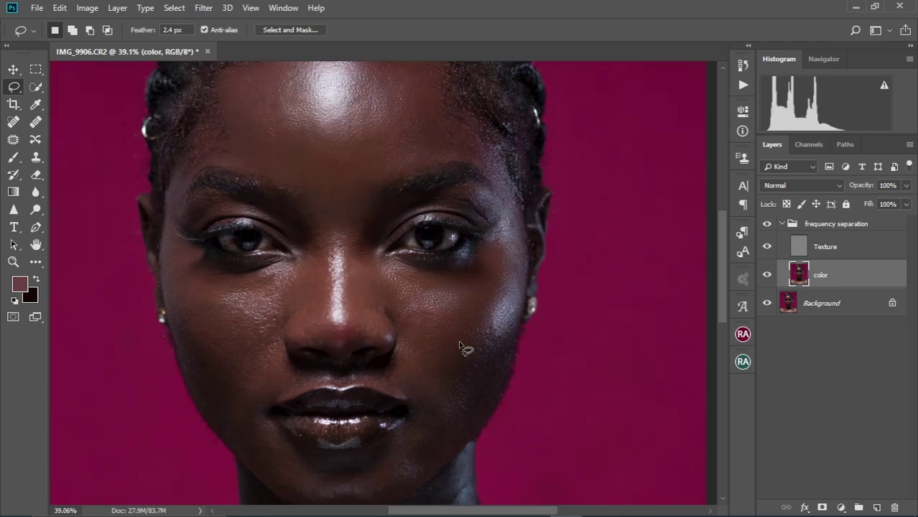
drag(503, 337, 454, 336)
mouse_move(461, 251)
mouse_down()
mouse_move(435, 312)
mouse_move(437, 345)
mouse_move(463, 342)
mouse_move(482, 299)
mouse_up()
drag(486, 241, 466, 217)
drag(462, 308, 468, 310)
right_click(465, 303)
click(511, 249)
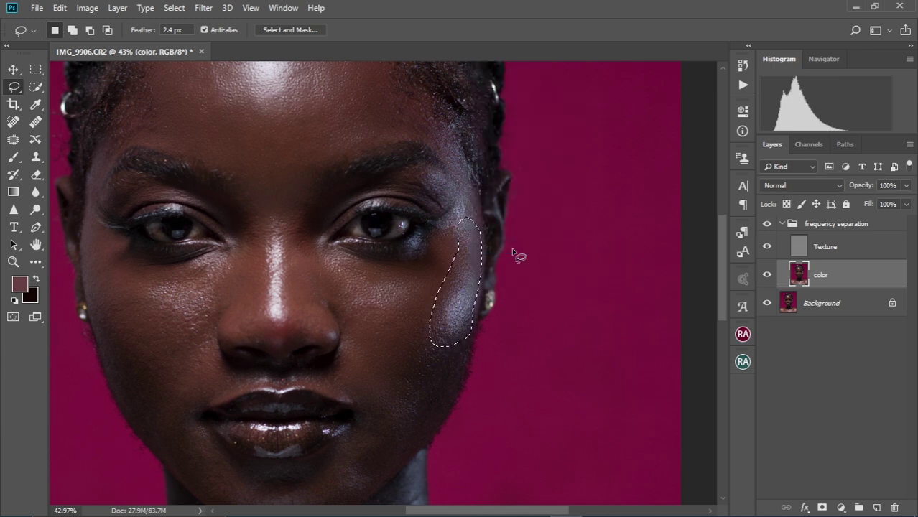
key(ctrl+d)
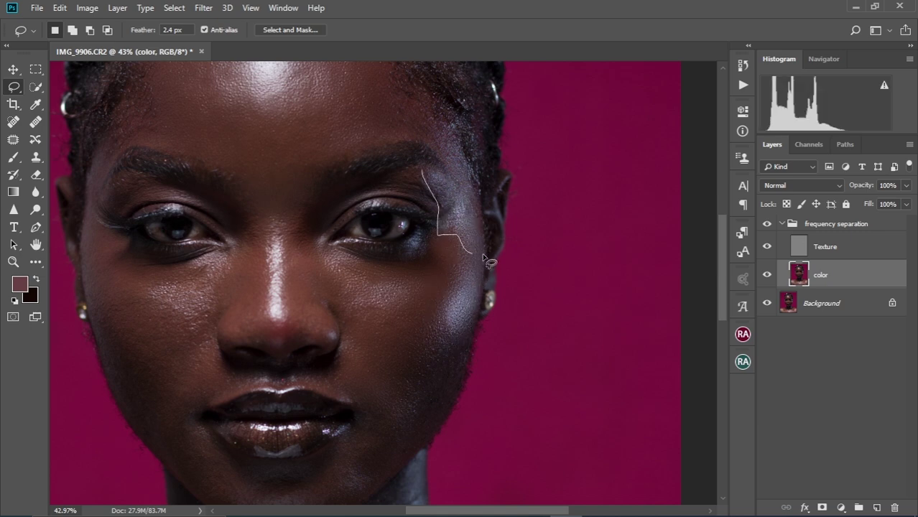
Lasso the highlight on the right temple beside the eye, repeat the Gaussian Blur, and deselect.
drag(467, 188, 460, 201)
right_click(460, 201)
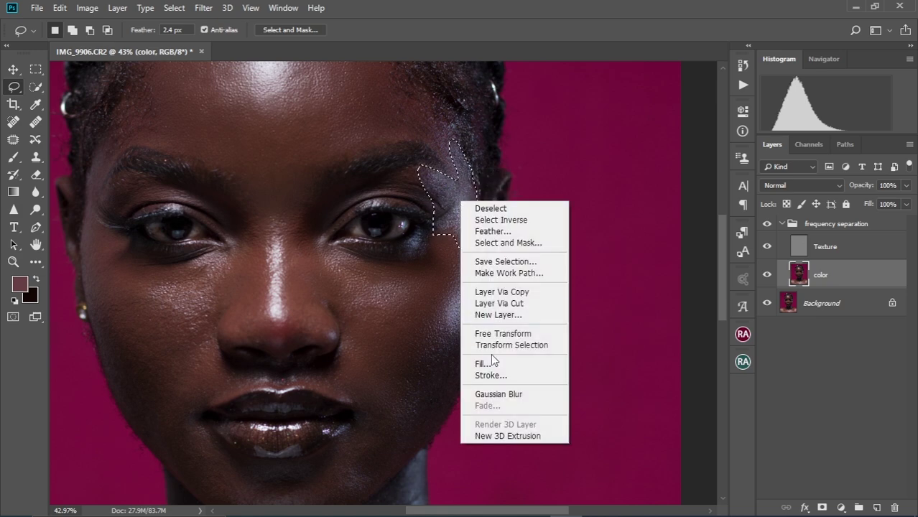
click(516, 391)
key(ctrl+d)
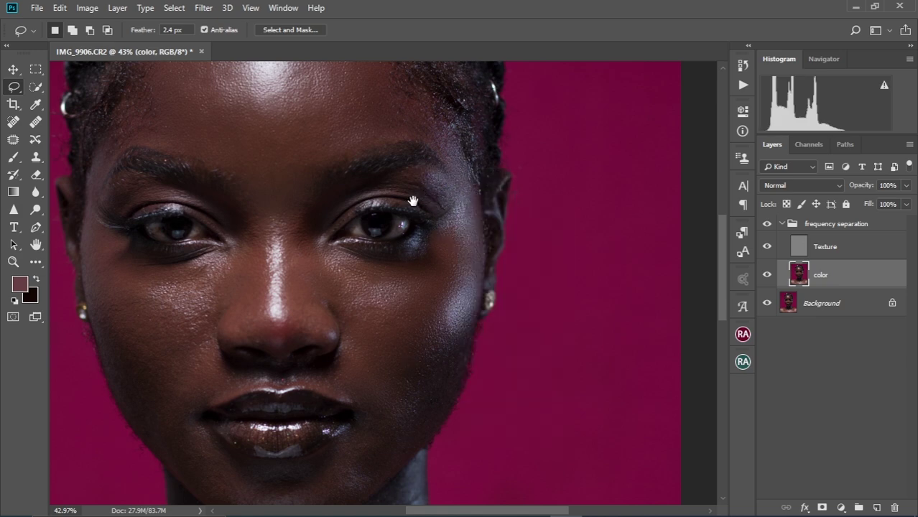
Lasso the right edge of the forehead above the eyebrow, repeat the Gaussian Blur, and deselect.
drag(413, 202, 412, 257)
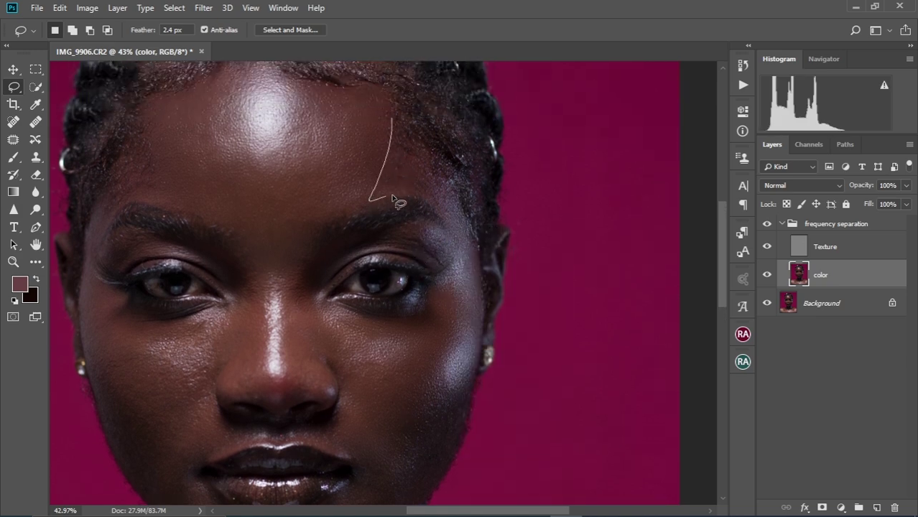
drag(387, 113, 392, 116)
right_click(428, 192)
click(481, 388)
key(ctrl+d)
Lasso the right cheek between the nostril and the corner of the mouth, repeat the Gaussian Blur, and deselect.
drag(367, 331, 371, 219)
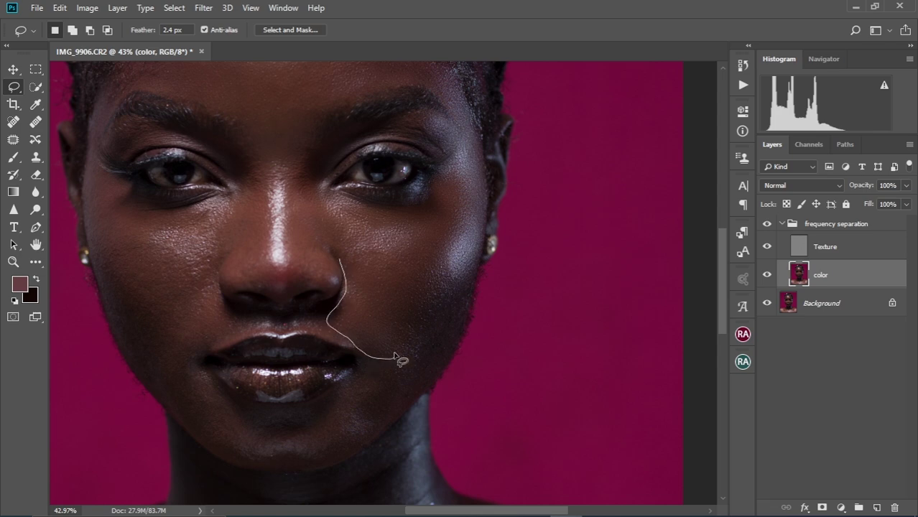
drag(330, 238, 335, 258)
right_click(362, 290)
click(430, 237)
key(ctrl+d)
Lasso the lower right jaw area and the chin, applying the same Gaussian Blur to each selection.
drag(354, 373, 375, 262)
mouse_move(374, 262)
mouse_down()
mouse_move(370, 338)
mouse_move(381, 265)
mouse_up()
right_click(376, 302)
click(429, 248)
mouse_move(345, 291)
mouse_down()
mouse_move(327, 324)
mouse_move(342, 296)
mouse_up()
right_click(307, 311)
click(366, 257)
drag(321, 330, 329, 326)
key(ctrl+d)
Smooth the left jaw and left cheek by lassoing patch after patch and repeating the Gaussian Blur.
mouse_move(224, 259)
mouse_down()
mouse_move(284, 335)
mouse_move(219, 253)
mouse_up()
right_click(222, 308)
click(280, 254)
drag(221, 211, 233, 262)
mouse_move(248, 197)
mouse_down()
mouse_move(243, 278)
mouse_move(245, 209)
mouse_move(273, 250)
mouse_up()
right_click(207, 188)
click(265, 424)
drag(271, 172, 281, 180)
right_click(251, 180)
click(301, 413)
mouse_move(161, 194)
mouse_down()
mouse_move(184, 231)
mouse_move(175, 306)
mouse_move(175, 210)
mouse_up()
key(ctrl+d)
Lasso an area on the upper left side of the face, repeat the Gaussian Blur, and deselect.
drag(185, 272, 183, 352)
drag(200, 134, 224, 134)
drag(217, 189, 215, 179)
right_click(215, 180)
click(268, 372)
key(ctrl+d)
Lasso the bright highlight along the nose and further patches around the eyes, repeating the Gaussian Blur on each.
scroll(322, 273, down, 2)
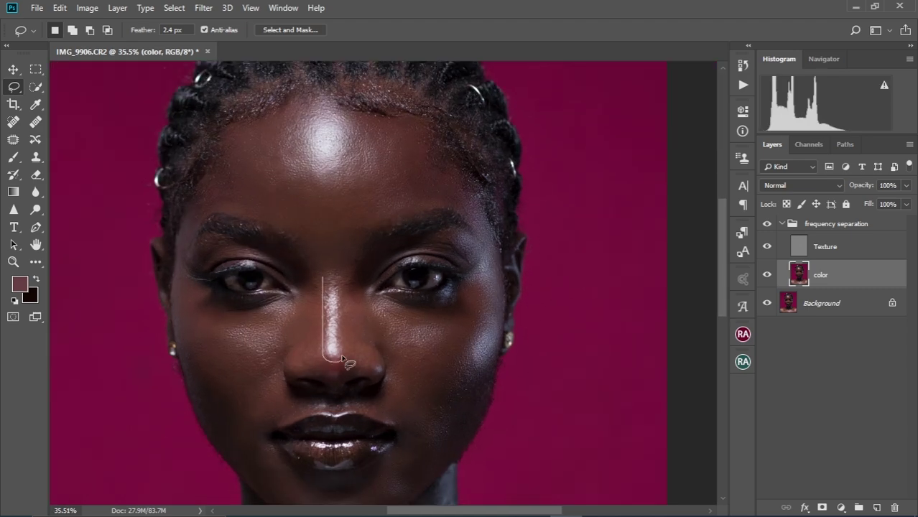
right_click(353, 291)
drag(350, 262, 445, 258)
click(389, 243)
right_click(439, 246)
click(467, 439)
drag(192, 267, 260, 251)
right_click(230, 251)
click(280, 445)
key(ctrl+d)
Lasso several patches on both sides of the neck and apply the same Gaussian Blur to each.
scroll(312, 365, down, 1)
mouse_move(363, 493)
mouse_down()
mouse_move(401, 359)
mouse_move(366, 303)
mouse_up()
mouse_move(428, 283)
mouse_down()
mouse_move(431, 353)
mouse_move(438, 271)
mouse_up()
right_click(435, 327)
click(470, 278)
drag(375, 323, 429, 317)
drag(274, 307, 322, 416)
right_click(296, 364)
click(327, 314)
mouse_move(313, 342)
mouse_down()
mouse_move(375, 397)
mouse_move(439, 433)
mouse_move(336, 332)
mouse_up()
right_click(331, 344)
click(363, 294)
Lasso the upper chest and the left shoulder, repeating the Gaussian Blur on each area.
scroll(326, 264, down, 9)
scroll(373, 380, up, 7)
mouse_move(234, 324)
mouse_down()
mouse_move(462, 373)
mouse_move(313, 324)
mouse_up()
right_click(344, 355)
click(404, 305)
drag(404, 308, 448, 248)
mouse_move(238, 251)
mouse_down()
mouse_move(367, 373)
mouse_move(238, 250)
mouse_up()
drag(297, 233, 361, 297)
drag(209, 308, 233, 370)
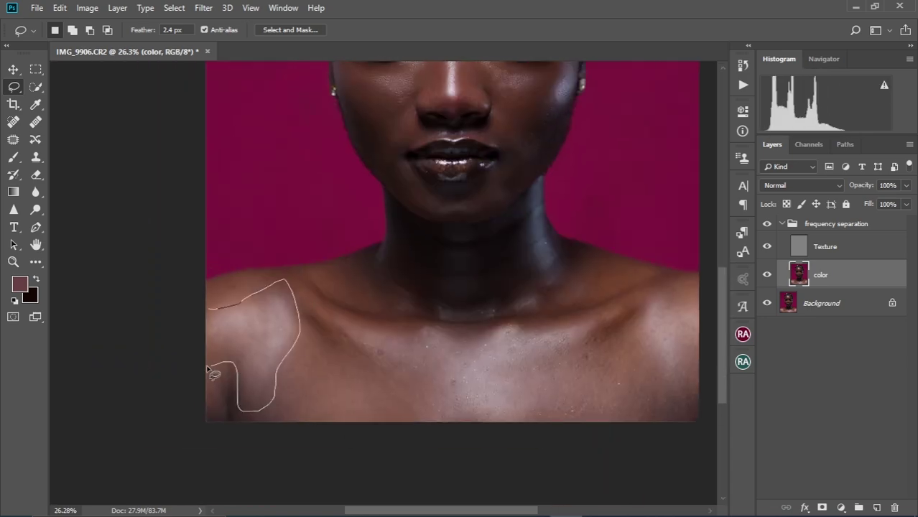
right_click(251, 332)
click(288, 282)
Blur the lassoed right shoulder and one remaining patch of skin with the same Gaussian Blur, and clear the selection.
drag(434, 352, 232, 324)
drag(435, 279, 443, 303)
right_click(429, 301)
click(463, 251)
drag(491, 261, 480, 273)
scroll(396, 271, up, 2)
drag(338, 225, 345, 234)
right_click(359, 250)
click(403, 441)
key(ctrl+d)
Examine the smoothed skin at several zoom levels and compare the portrait with and without the frequency separation group.
key(ctrl+0)
scroll(453, 285, up, 4)
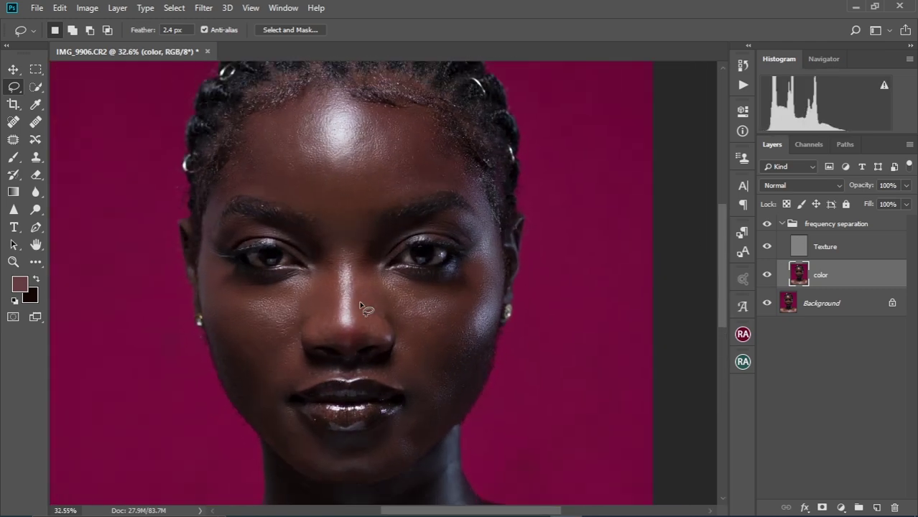
scroll(348, 215, down, 3)
scroll(372, 251, up, 1)
scroll(371, 252, down, 1)
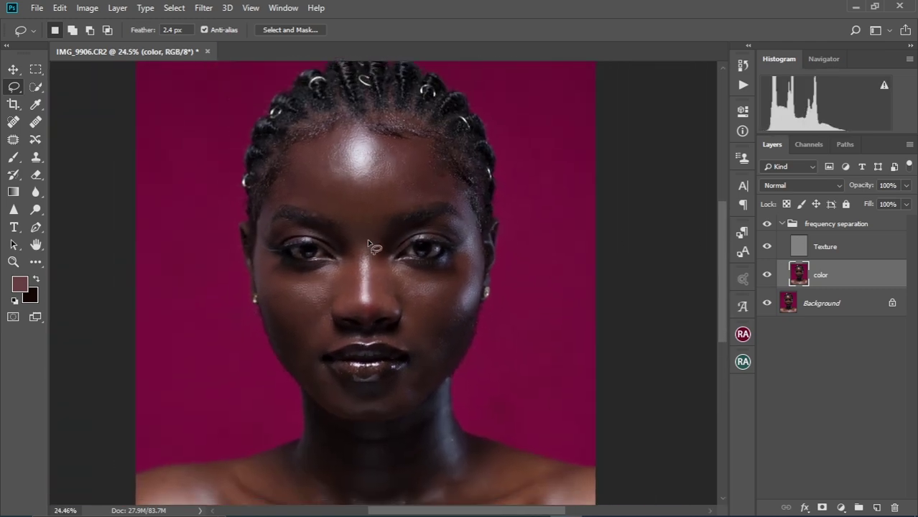
scroll(367, 238, right, 2)
scroll(368, 253, up, 1)
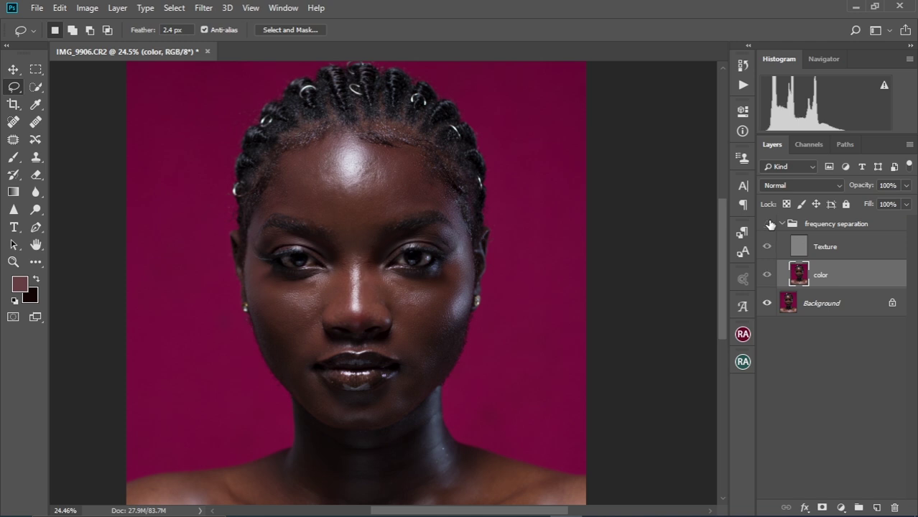
scroll(397, 246, up, 3)
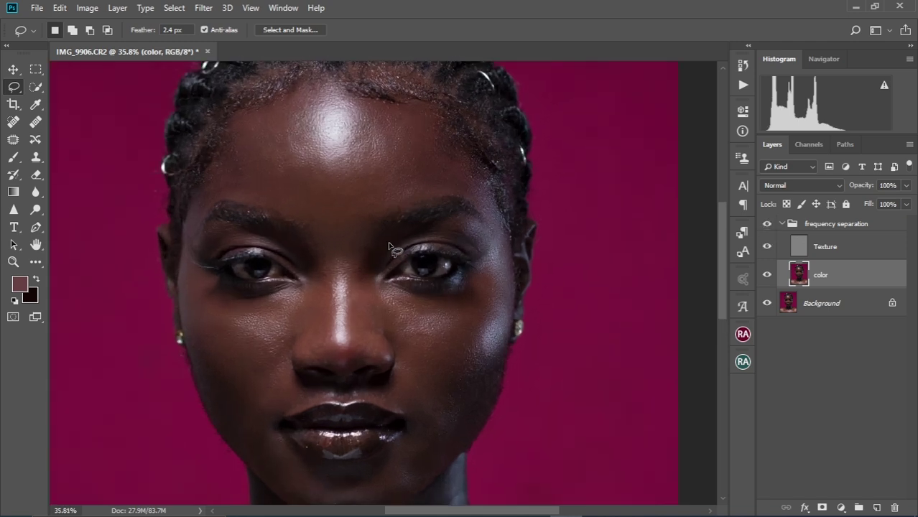
scroll(377, 251, down, 2)
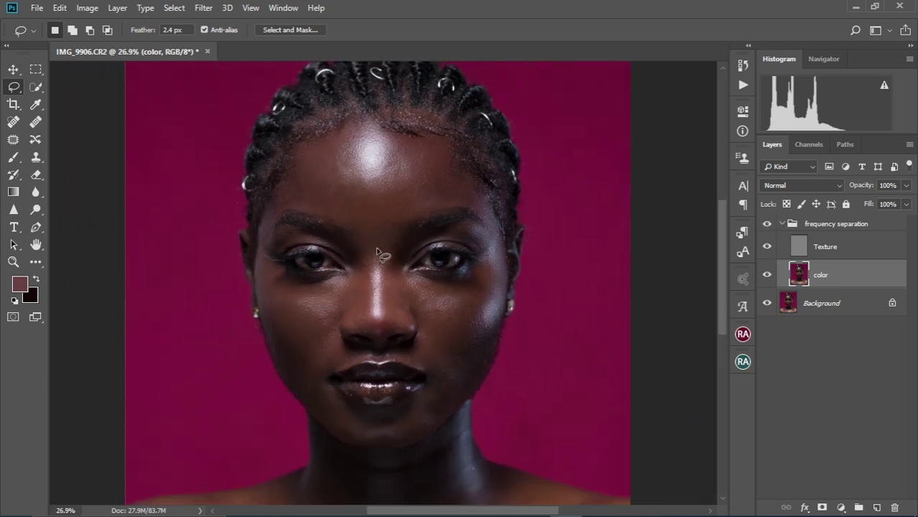
drag(397, 228, 395, 249)
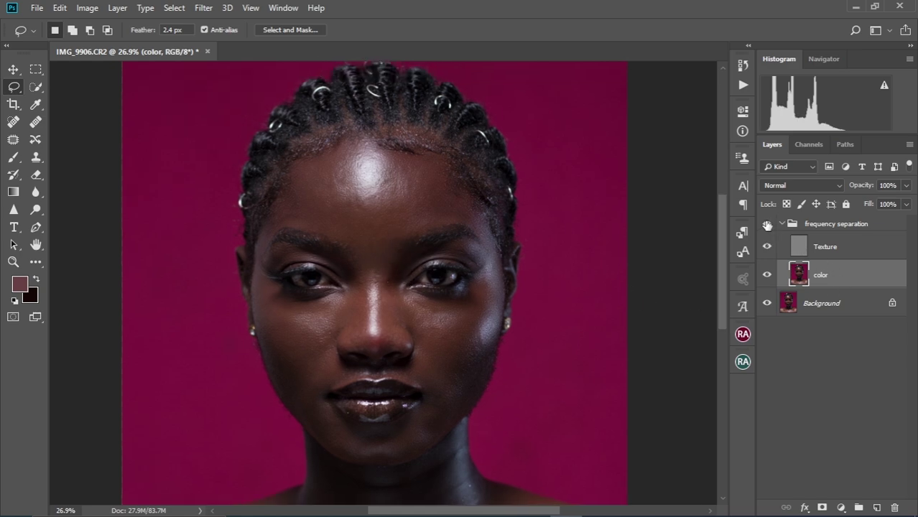
scroll(400, 280, up, 1)
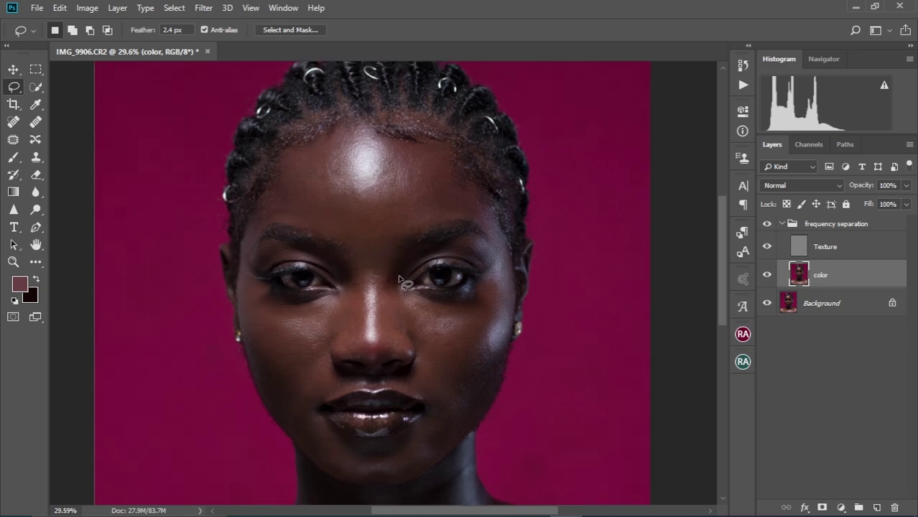
Switch to the Mixer Brush tool, enlarge the brush to 400 pixels, and set Wet to 37%.
click(36, 263)
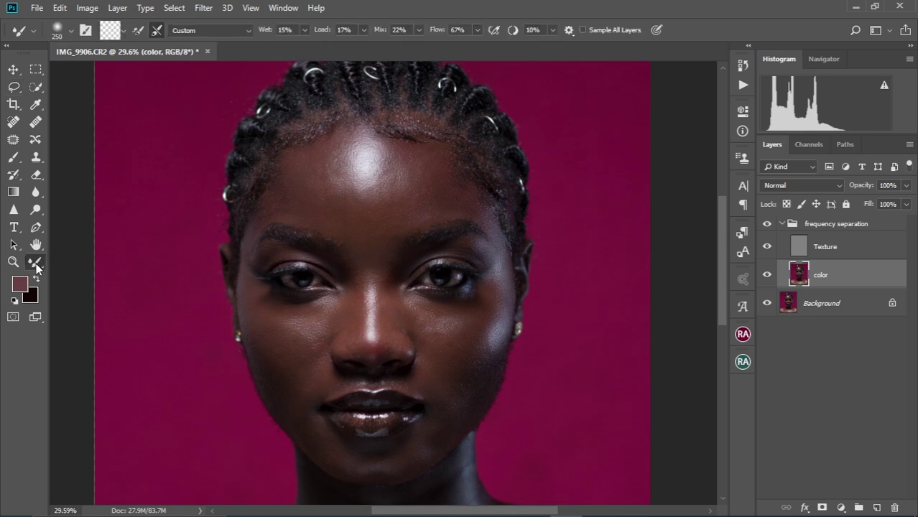
drag(415, 236, 416, 217)
key(])
key(])
key(])
key([)
key([)
key(bracketright)
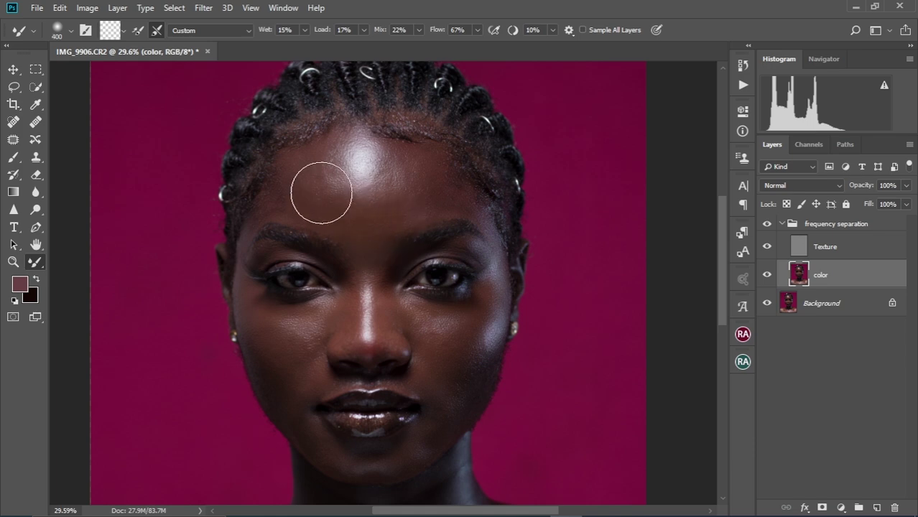
click(306, 32)
click(385, 8)
Blend the forehead tones around the central highlight with the Mixer Brush at sizes of 250 to 300 pixels.
key(bracketleft)
key(bracketright)
scroll(344, 186, up, 3)
key(bracketleft)
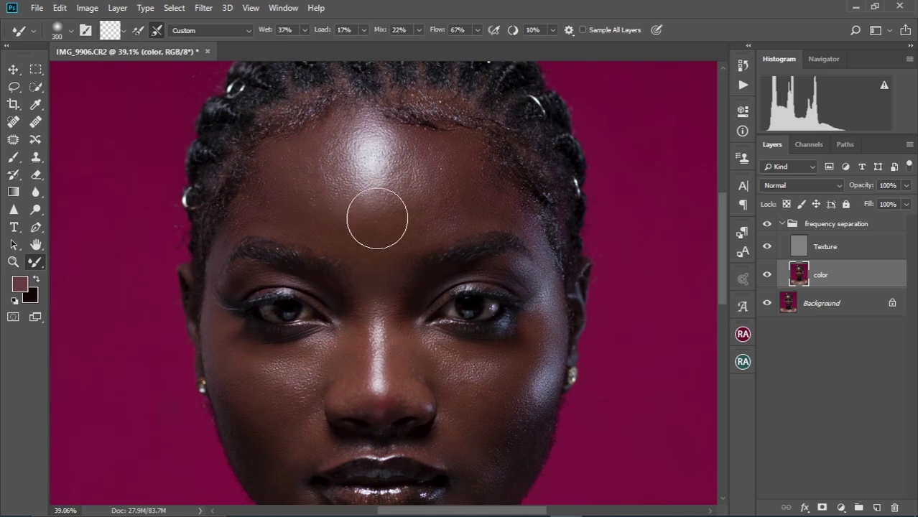
key(bracketleft)
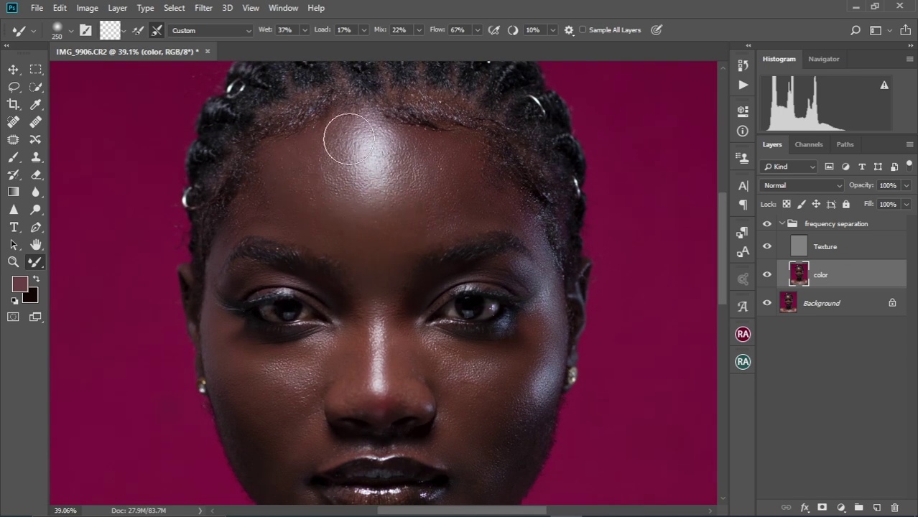
key(bracketleft)
key(bracketright)
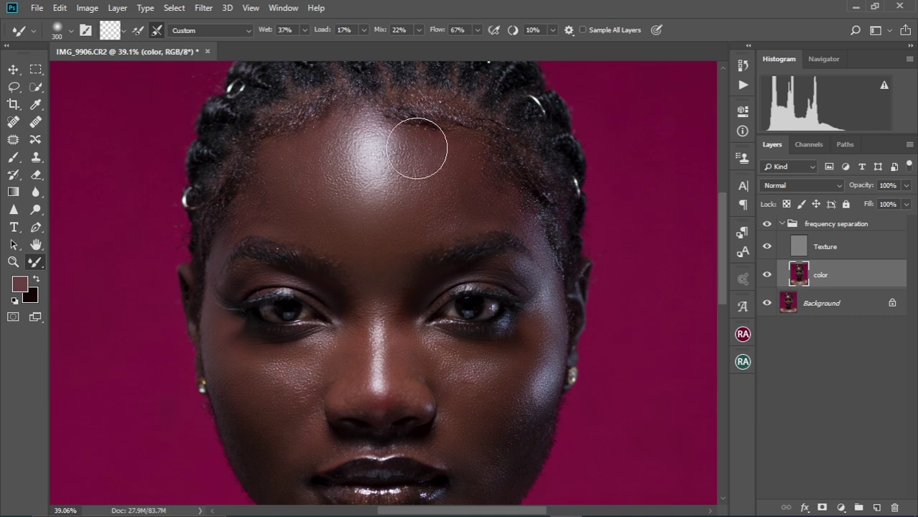
key(bracketleft)
key(bracketright)
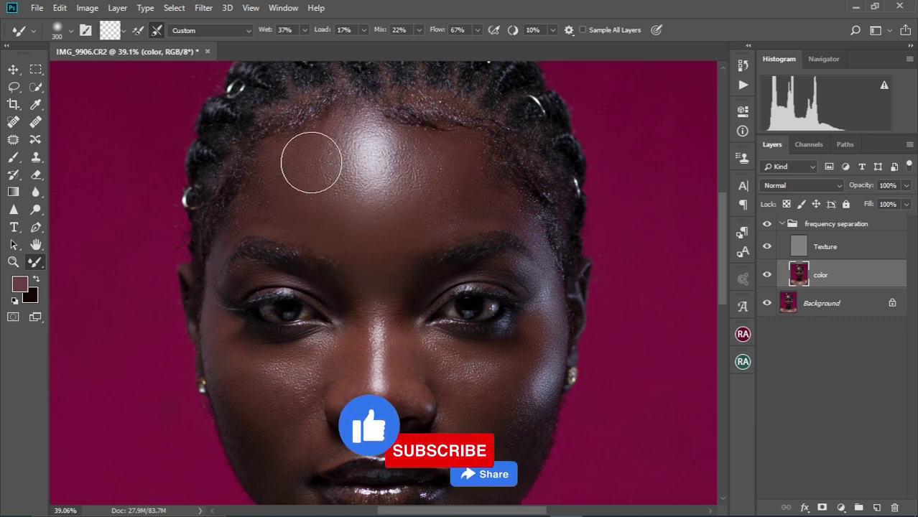
Reduce the Mixer Brush to 175 pixels and blend the tones on the nose and the image-left cheek.
key(bracketleft)
key(bracketleft)
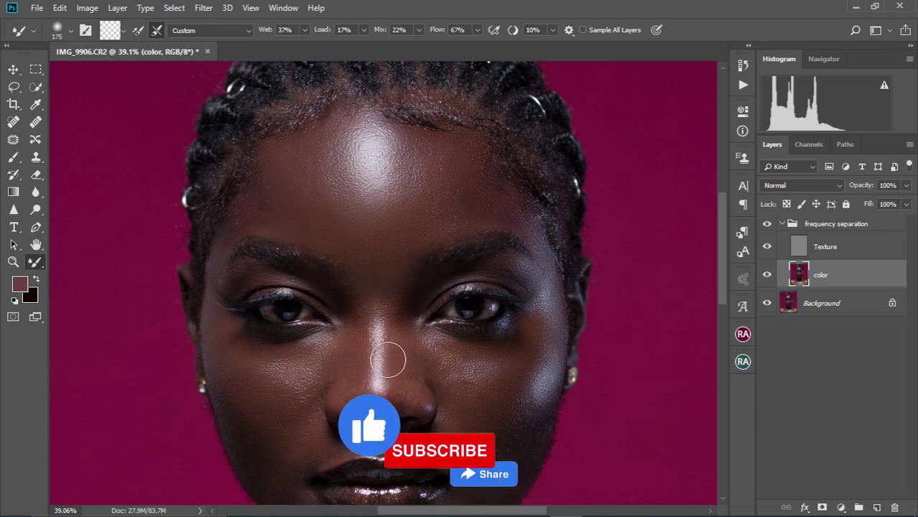
key(bracketleft)
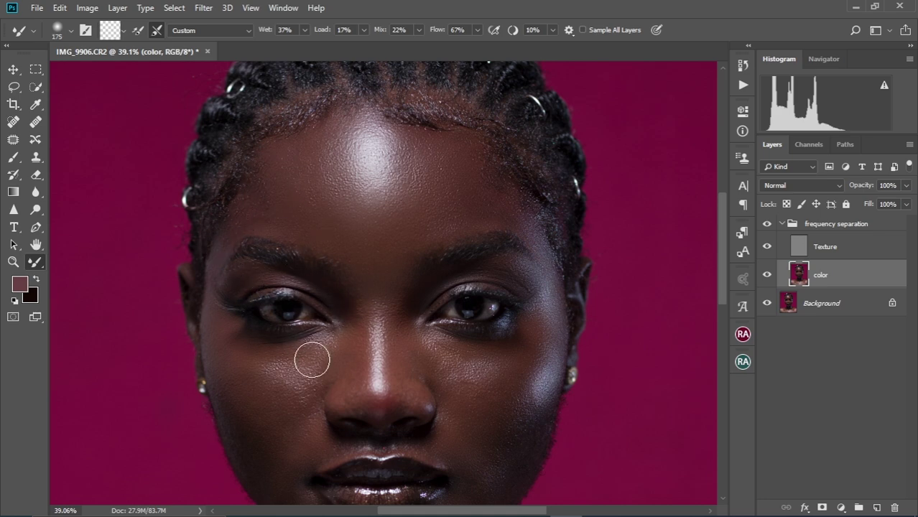
drag(243, 374, 250, 288)
key(bracketright)
key(bracketright)
drag(276, 324, 276, 283)
key(bracketleft)
key(bracketleft)
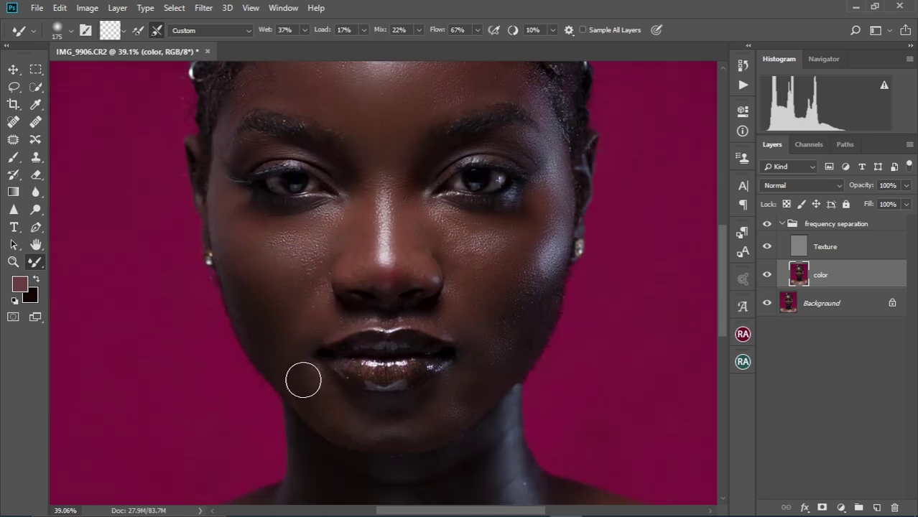
Blend the image-right cheek and jaw with a 200-pixel Mixer Brush, and the bridge of the nose at 175 pixels.
key(bracketright)
drag(495, 338, 447, 375)
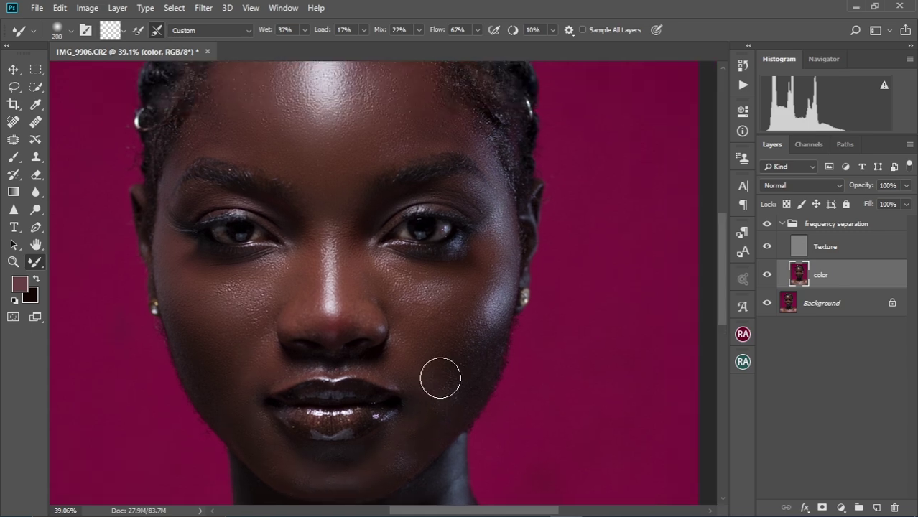
drag(480, 300, 437, 358)
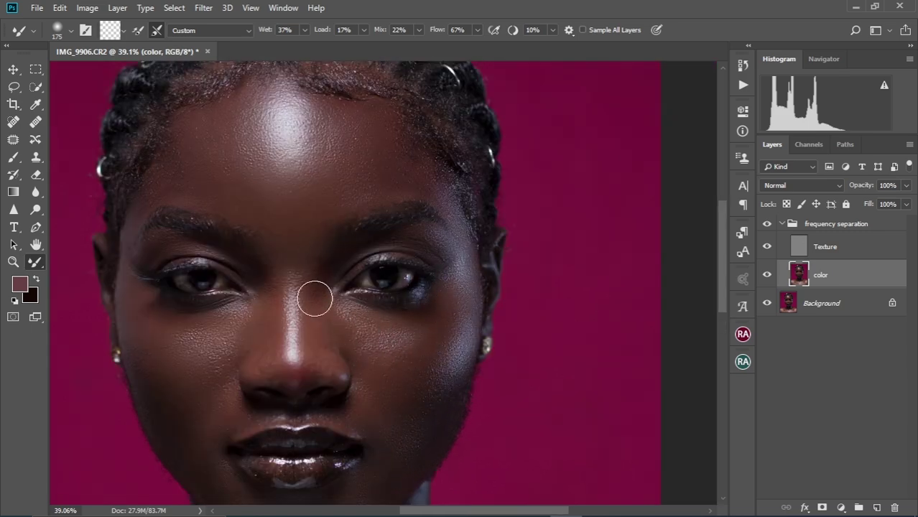
key(bracketright)
key(bracketright)
scroll(265, 228, down, 7)
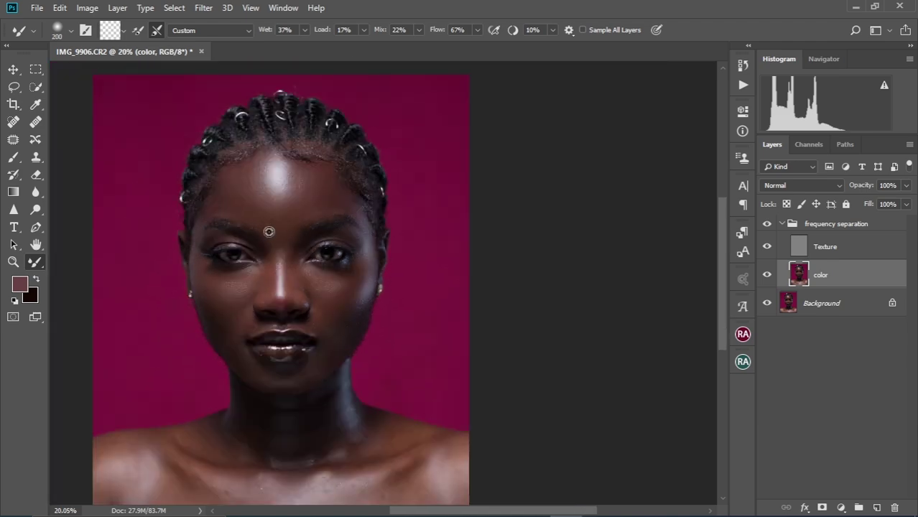
Blend the chin with a 200-pixel Mixer Brush and the image-right cheek at 250 pixels.
scroll(264, 228, up, 5)
key(bracketright)
key(bracketleft)
key(bracketleft)
key(bracketleft)
key(bracketleft)
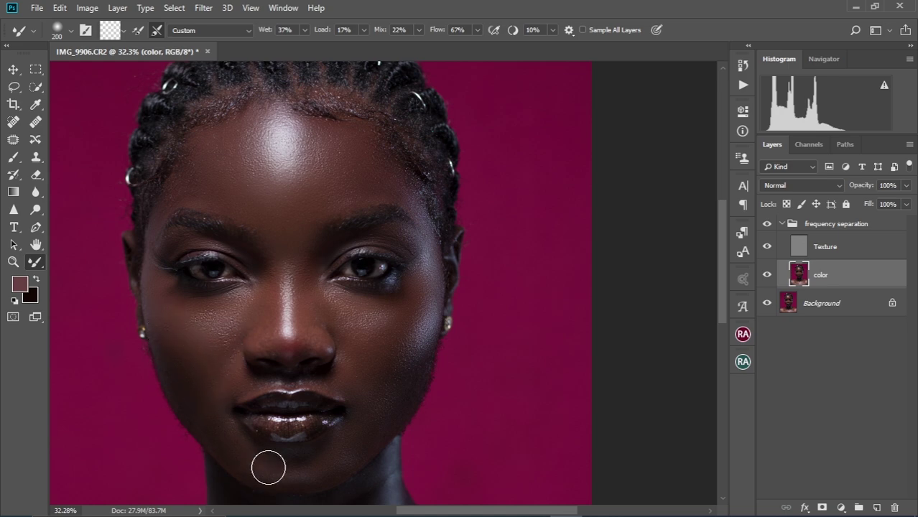
scroll(346, 417, up, 1)
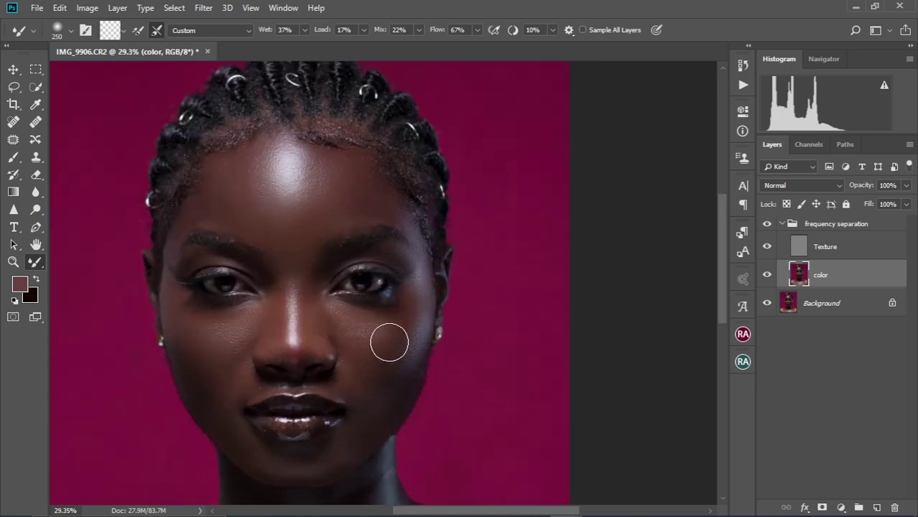
Blend the skin beside the mouth and along the lower cheek with a 200-pixel Mixer Brush.
scroll(265, 354, up, 5)
key(bracketleft)
key(bracketleft)
key(bracketleft)
key(bracketleft)
key(bracketright)
key(bracketright)
key(bracketright)
key(bracketright)
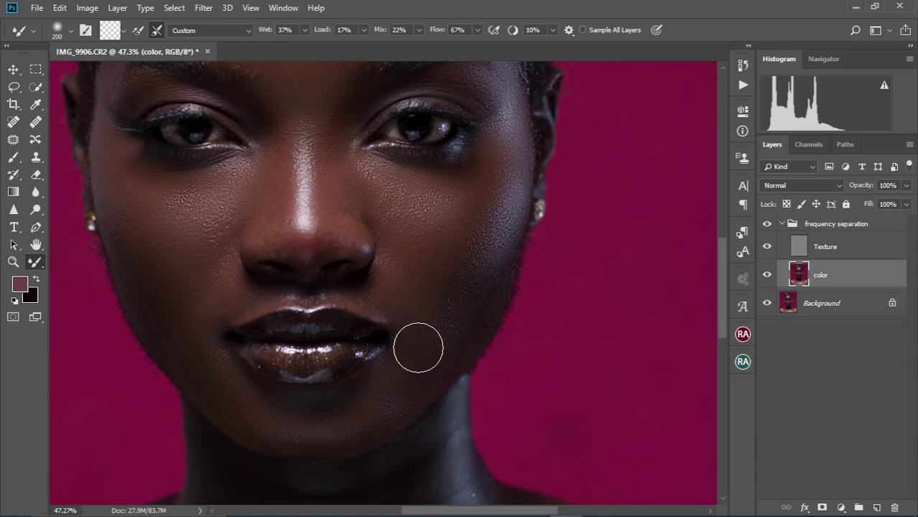
Blend the shadow beside the nostril with a 90-pixel Mixer Brush and the outer image-right cheek at 175 pixels.
key(ctrl+0)
scroll(383, 297, up, 9)
drag(398, 251, 330, 319)
key(bracketleft)
key(bracketleft)
key(bracketleft)
key(bracketleft)
key(bracketleft)
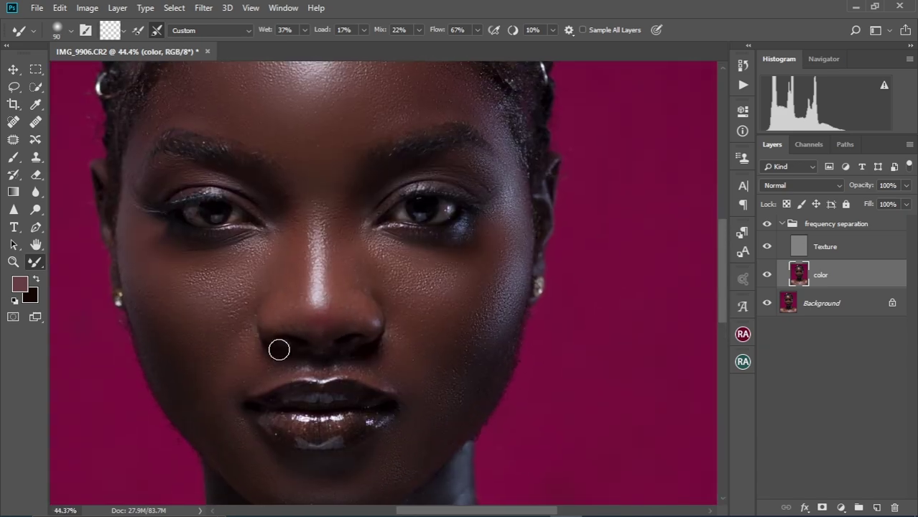
key(bracketright)
key(bracketright)
key(bracketleft)
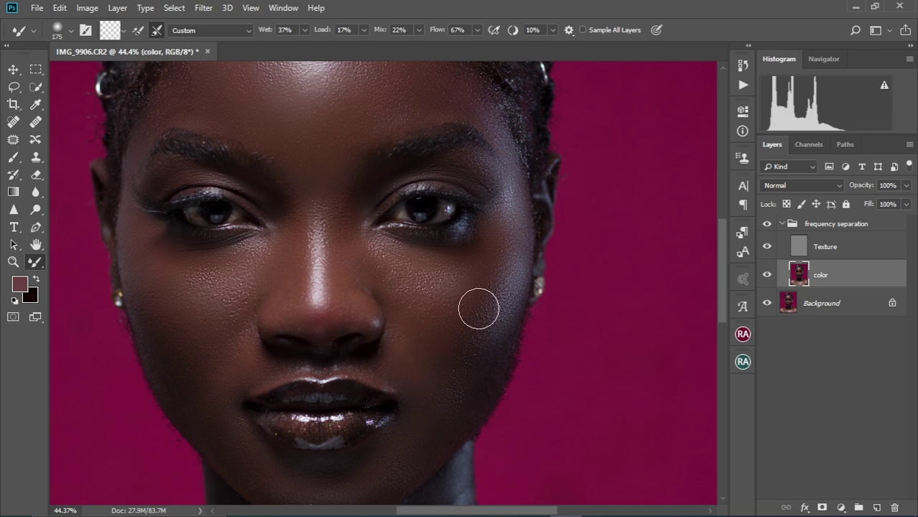
Enlarge the Mixer Brush to 500 pixels and blend the tones of the shoulders and upper chest.
key(ctrl+0)
scroll(327, 272, up, 5)
key(bracketright)
key(bracketright)
key(bracketright)
key(ctrl+0)
scroll(288, 398, up, 4)
key(bracketleft)
key(bracketleft)
key(ctrl+0)
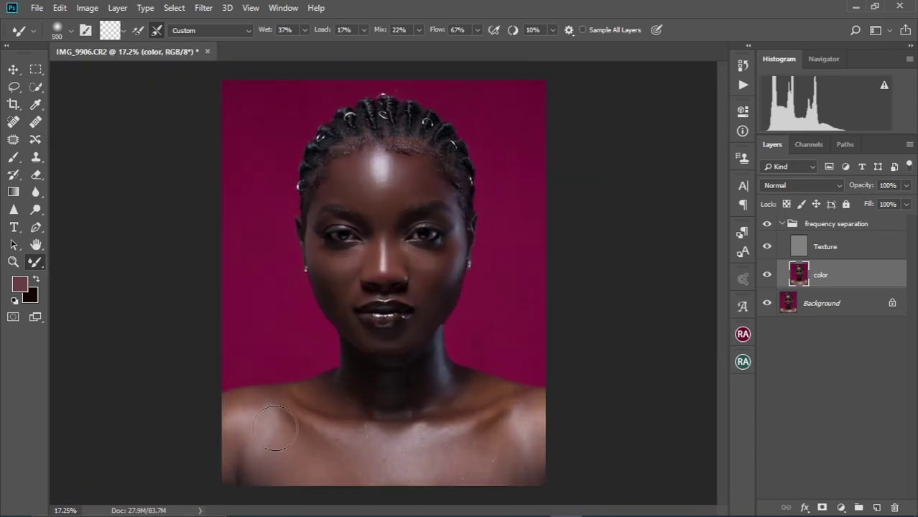
Examine the blended face at several zoom levels and compare the portrait with and without the frequency separation group.
scroll(390, 332, up, 3)
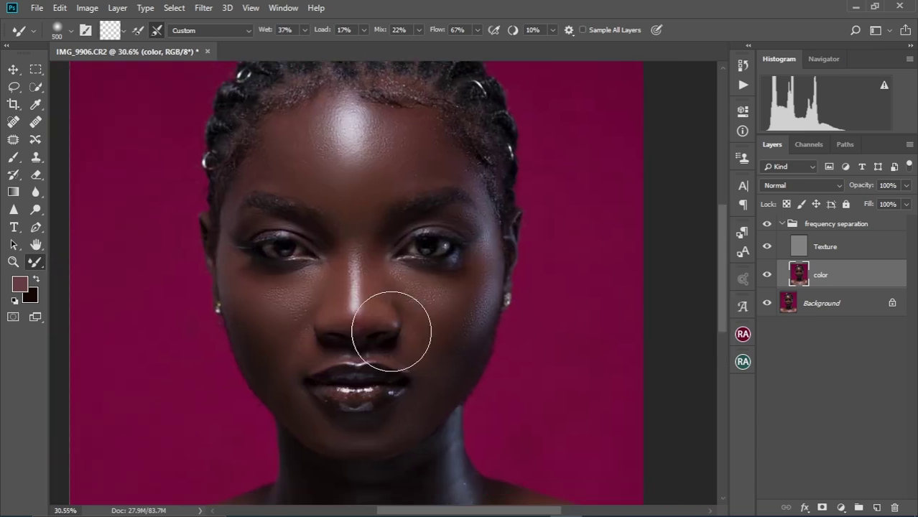
scroll(391, 332, down, 1)
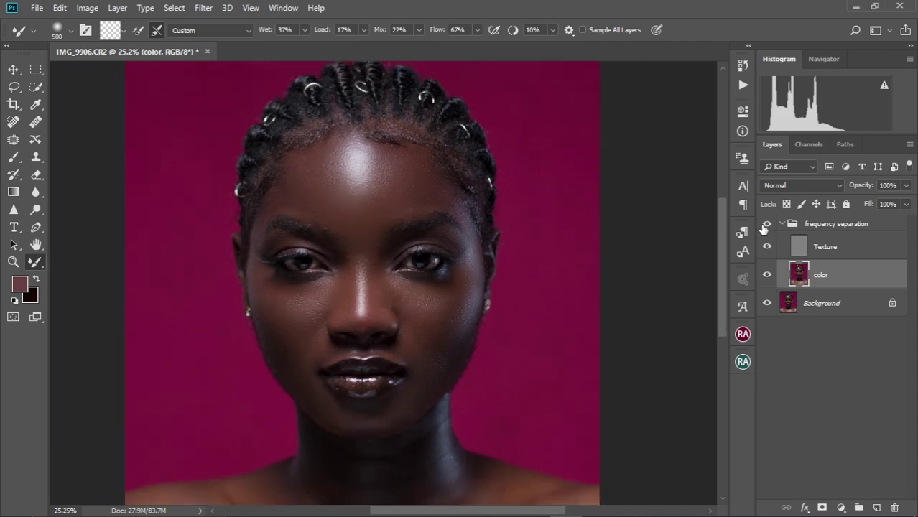
click(766, 225)
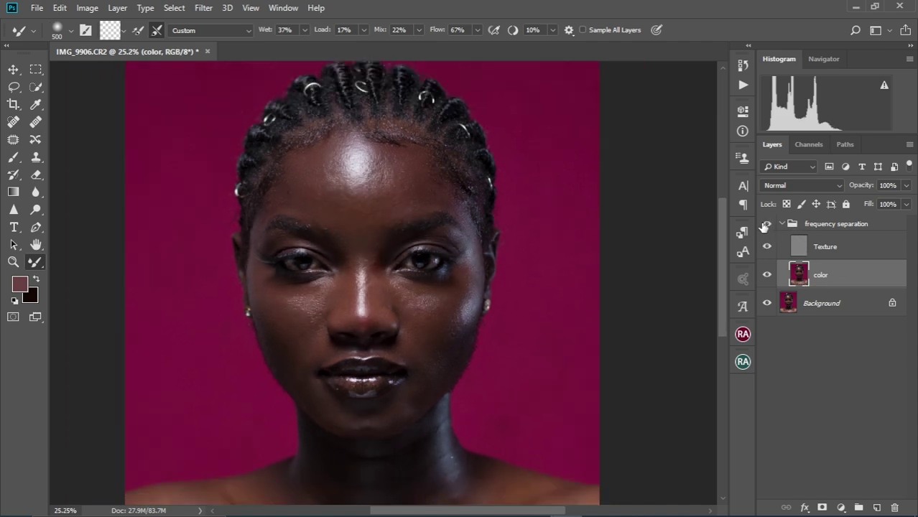
click(765, 225)
scroll(401, 293, up, 1)
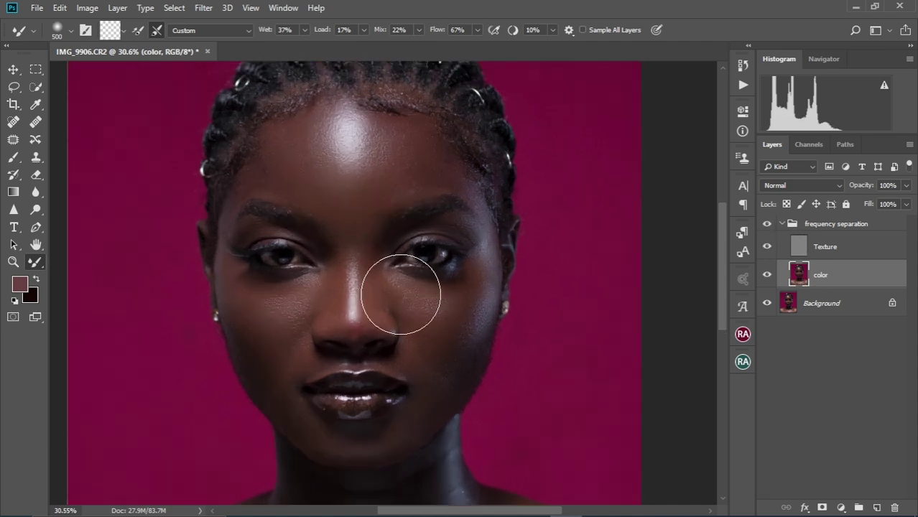
scroll(401, 295, down, 1)
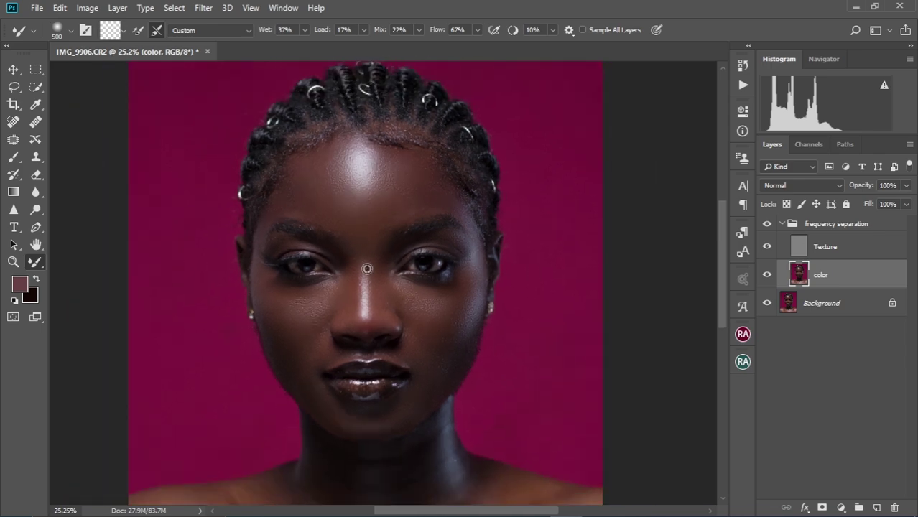
scroll(366, 269, up, 1)
scroll(366, 268, down, 1)
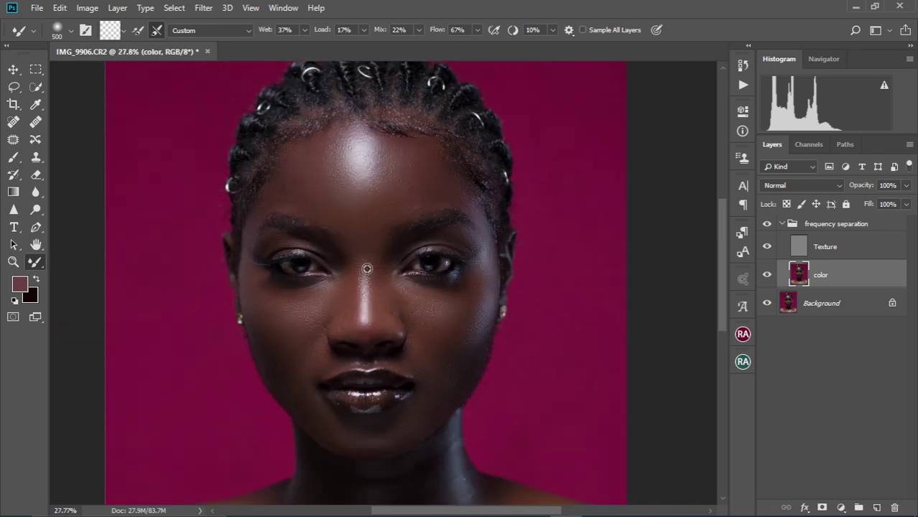
key(bracketleft)
scroll(340, 214, up, 2)
scroll(341, 214, down, 4)
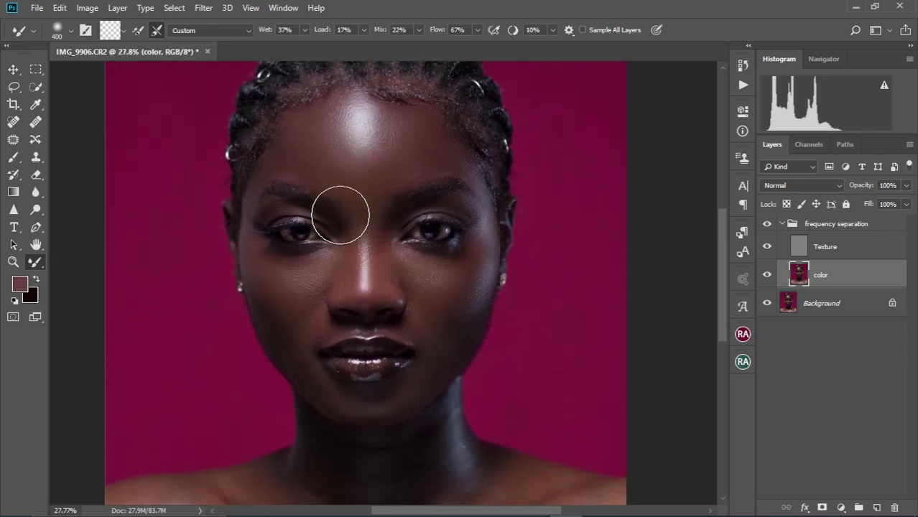
key(bracketright)
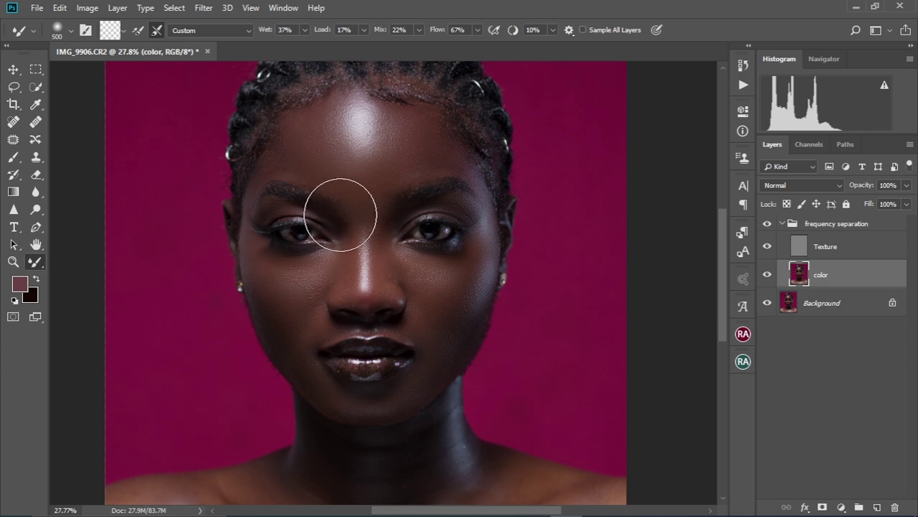
key(bracketleft)
key(bracketleft)
key(bracketright)
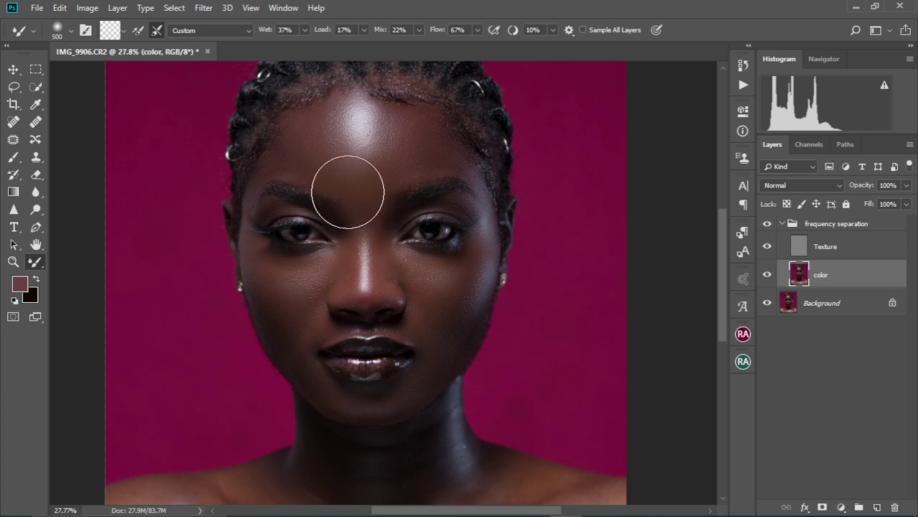
drag(372, 201, 370, 253)
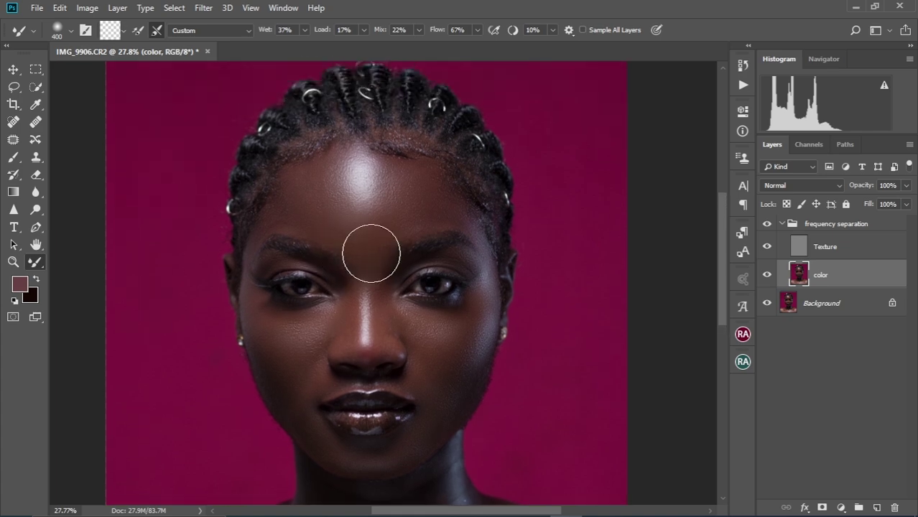